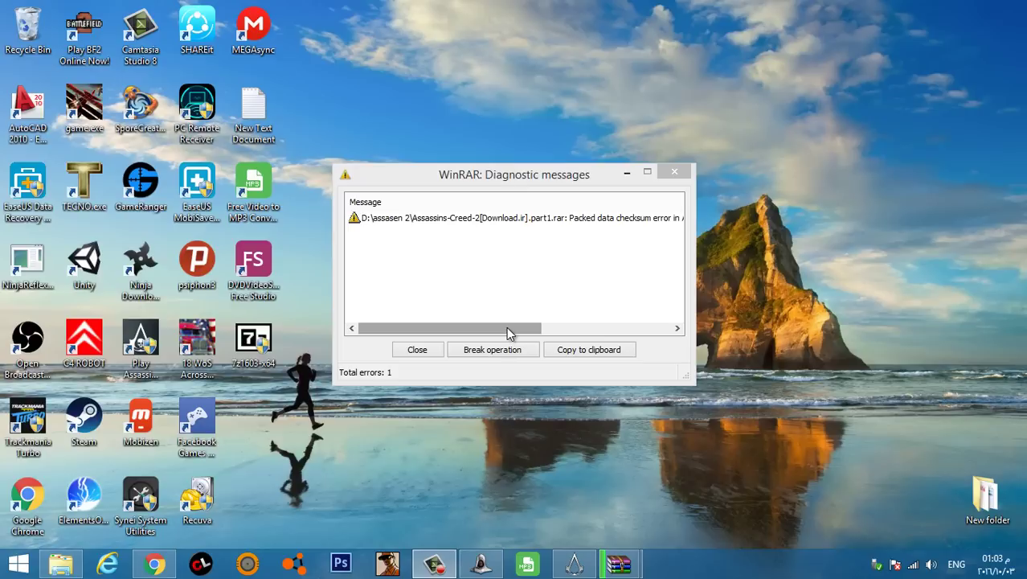
- Read the full text of the checksum error in the diagnostic messages window
{"action": "left_click_drag", "start_coordinate": [507, 326], "coordinate": [598, 318]}
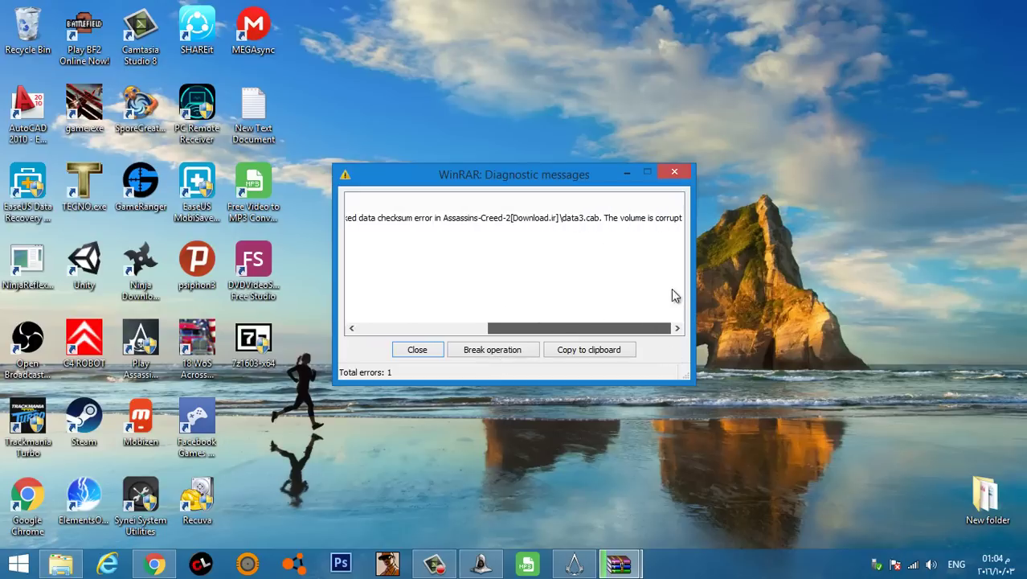
{"action": "left_click_drag", "start_coordinate": [675, 296], "coordinate": [647, 241]}
{"action": "left_click", "coordinate": [577, 218]}
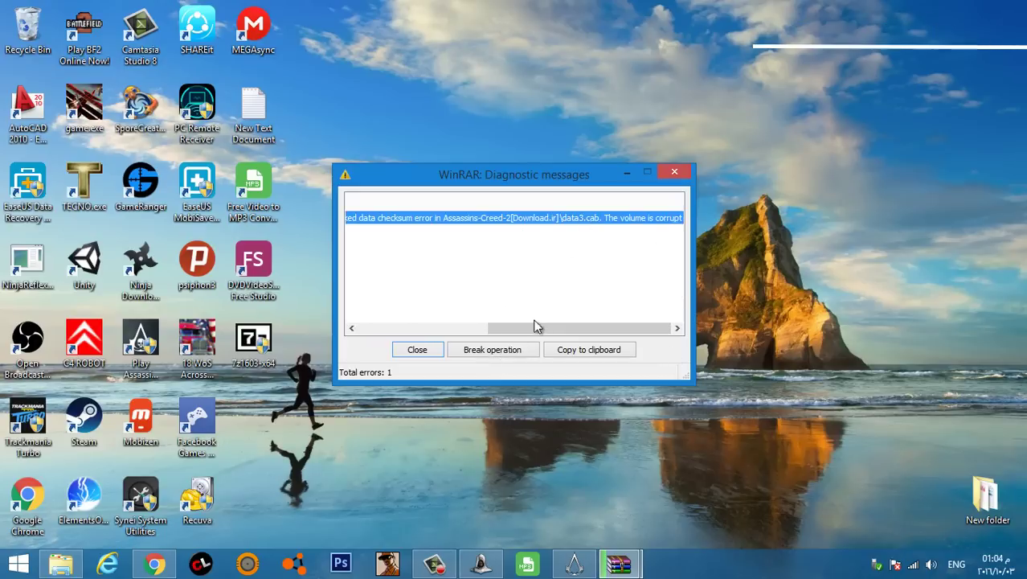
{"action": "left_click_drag", "start_coordinate": [548, 325], "coordinate": [619, 334]}
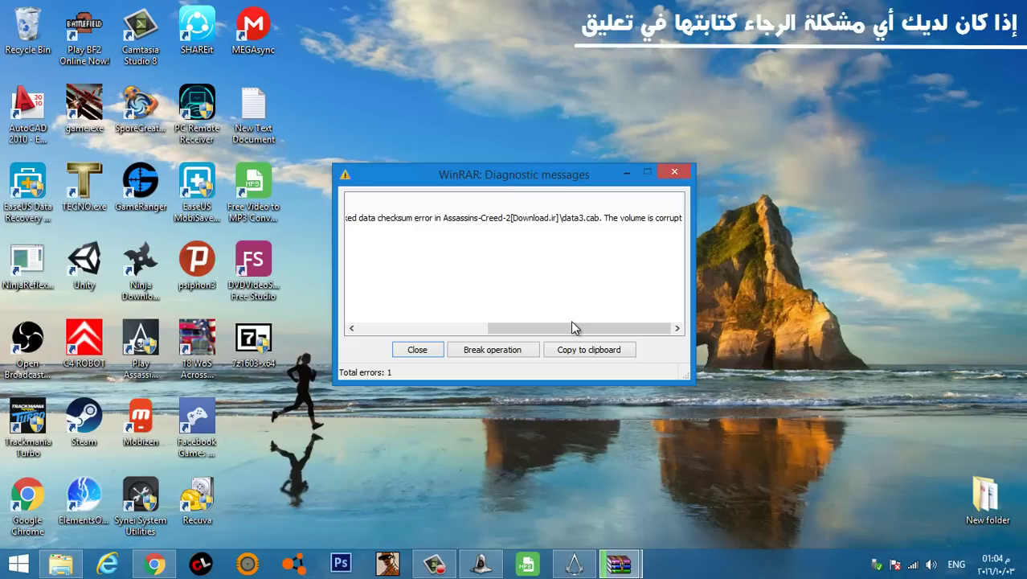
{"action": "left_click_drag", "start_coordinate": [560, 330], "coordinate": [434, 330]}
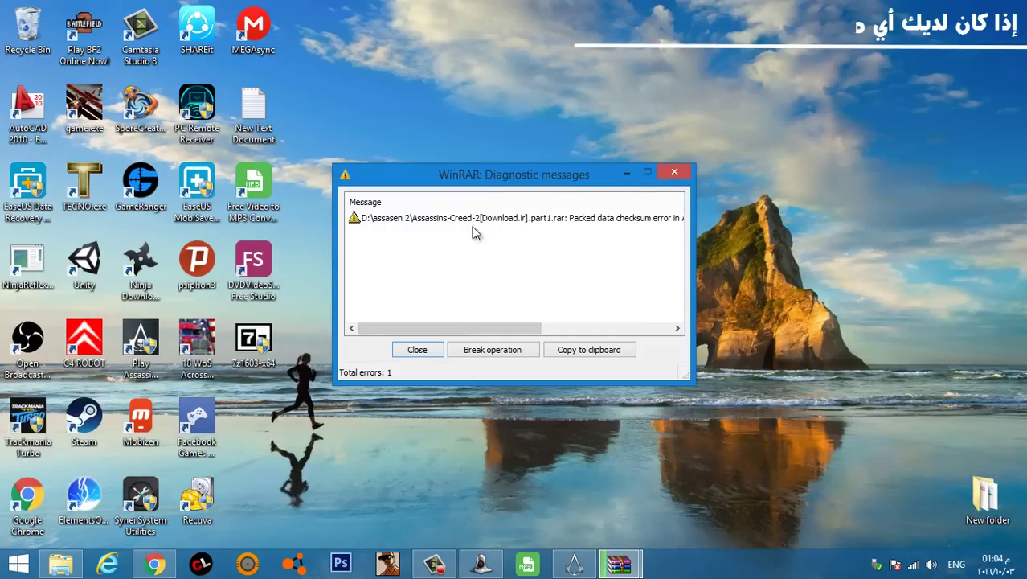
{"action": "left_click_drag", "start_coordinate": [528, 175], "coordinate": [493, 209]}
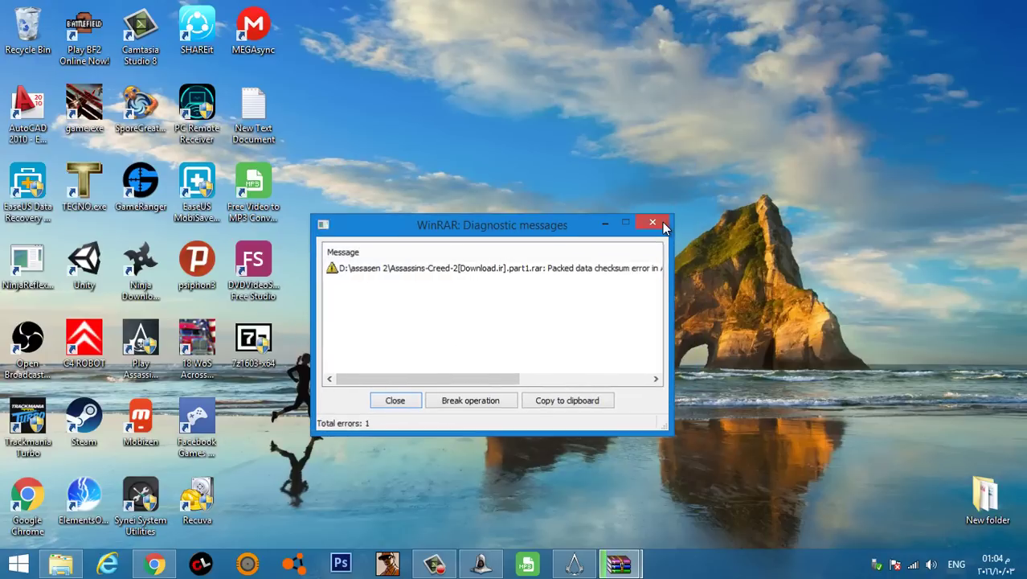
- Close the WinRAR diagnostic and archive windows, leaving the assasen 2 folder open in File Explorer
{"action": "left_click", "coordinate": [627, 567]}
{"action": "right_click", "coordinate": [631, 572]}
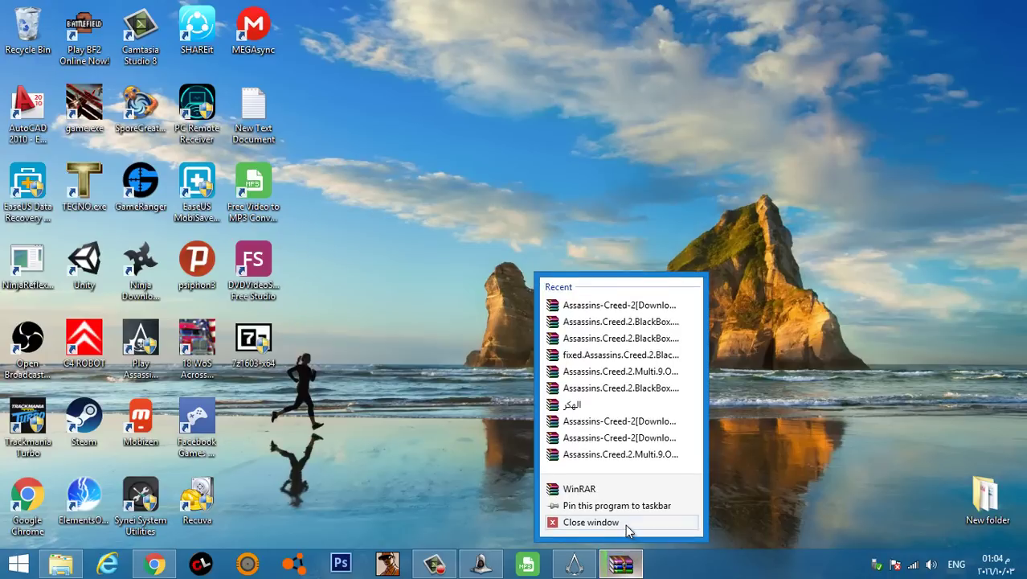
{"action": "left_click", "coordinate": [624, 525]}
{"action": "left_click", "coordinate": [61, 565]}
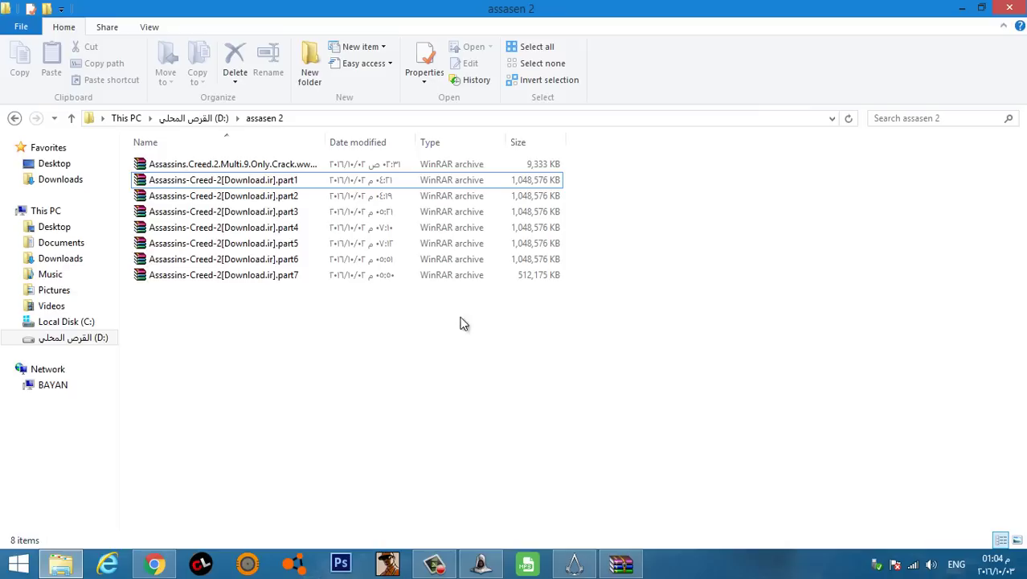
{"action": "key", "text": "Return"}
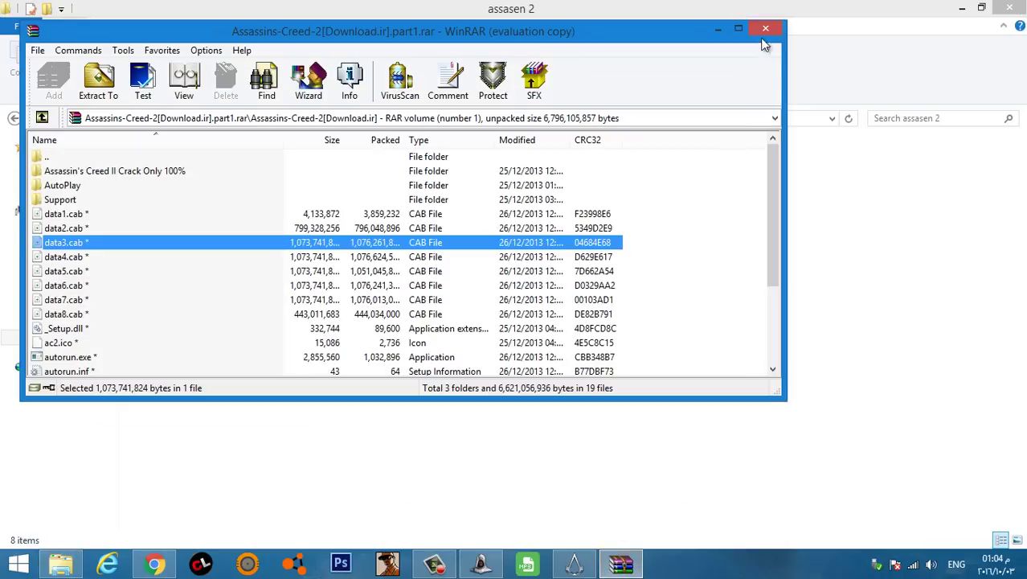
{"action": "left_click", "coordinate": [766, 30]}
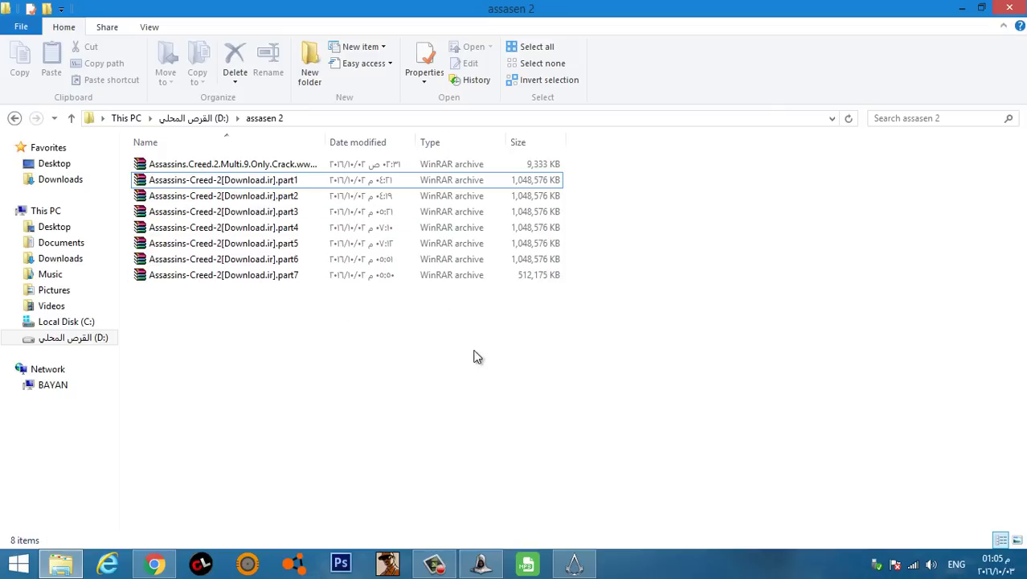
{"action": "left_click_drag", "start_coordinate": [469, 377], "coordinate": [233, 178]}
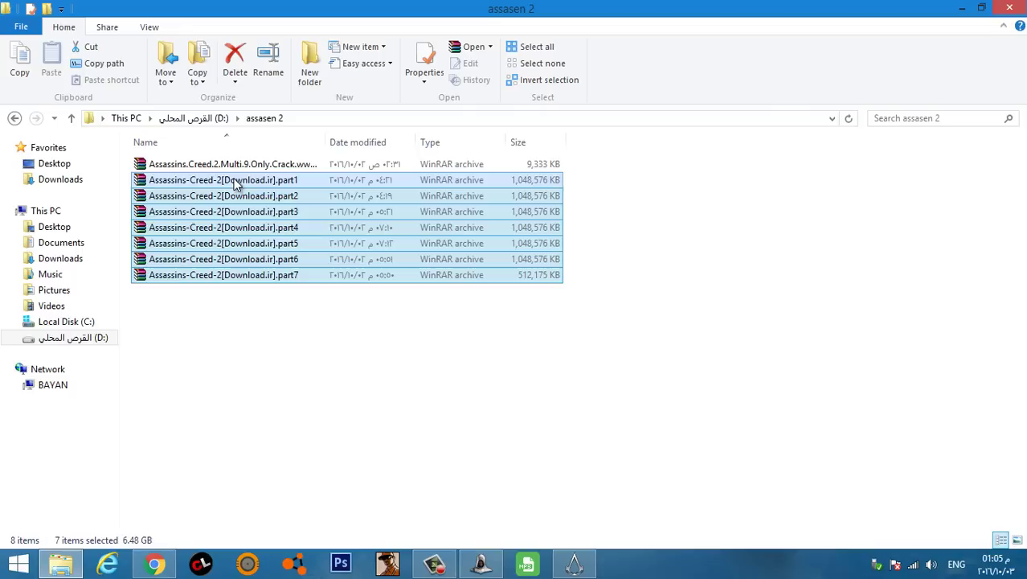
{"action": "left_click_drag", "start_coordinate": [364, 345], "coordinate": [266, 176]}
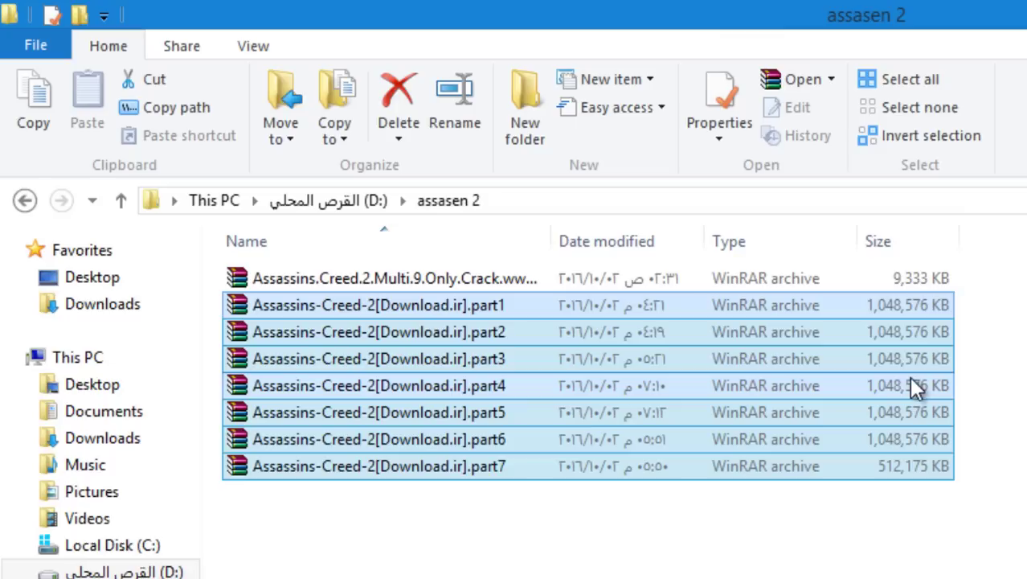
{"action": "left_click", "coordinate": [378, 305]}
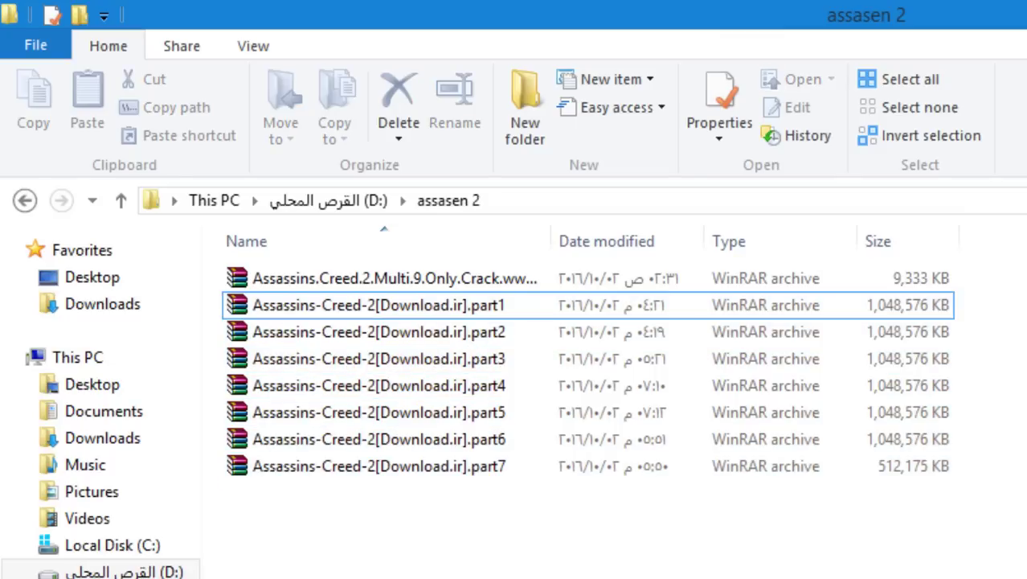
{"action": "left_click", "coordinate": [497, 364], "text": "ctrl"}
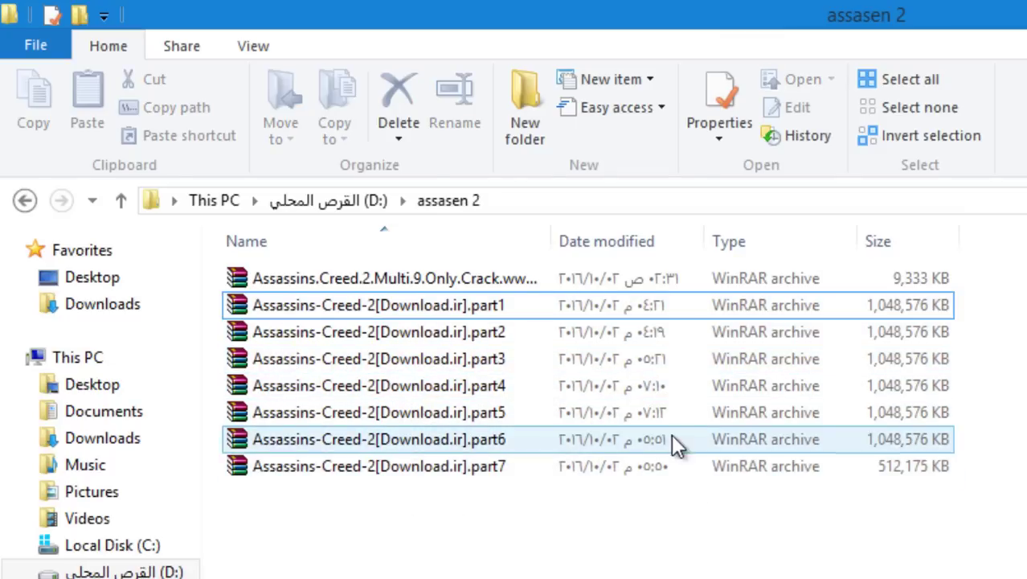
{"action": "left_click", "coordinate": [593, 307]}
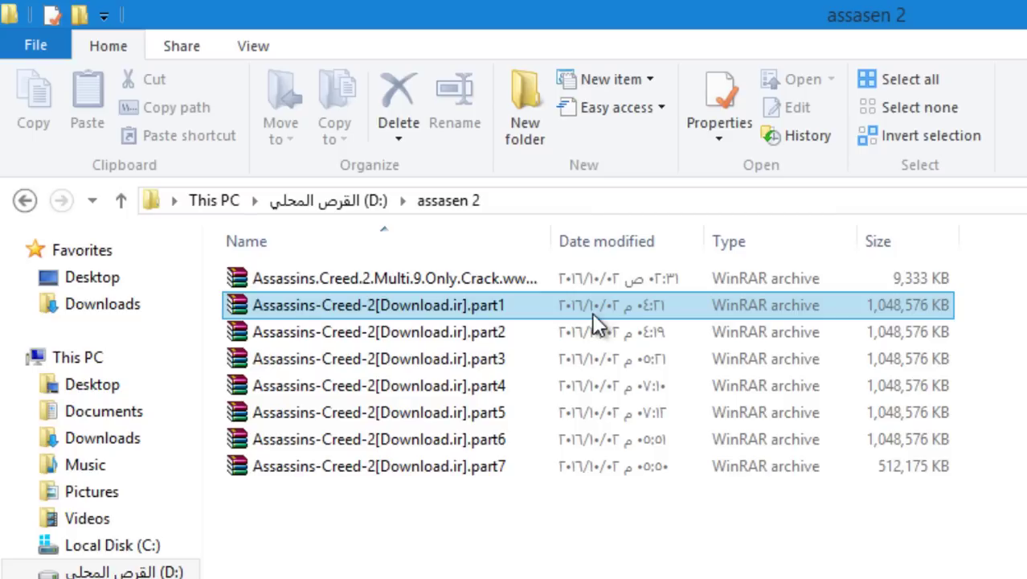
{"action": "double_click", "coordinate": [595, 304]}
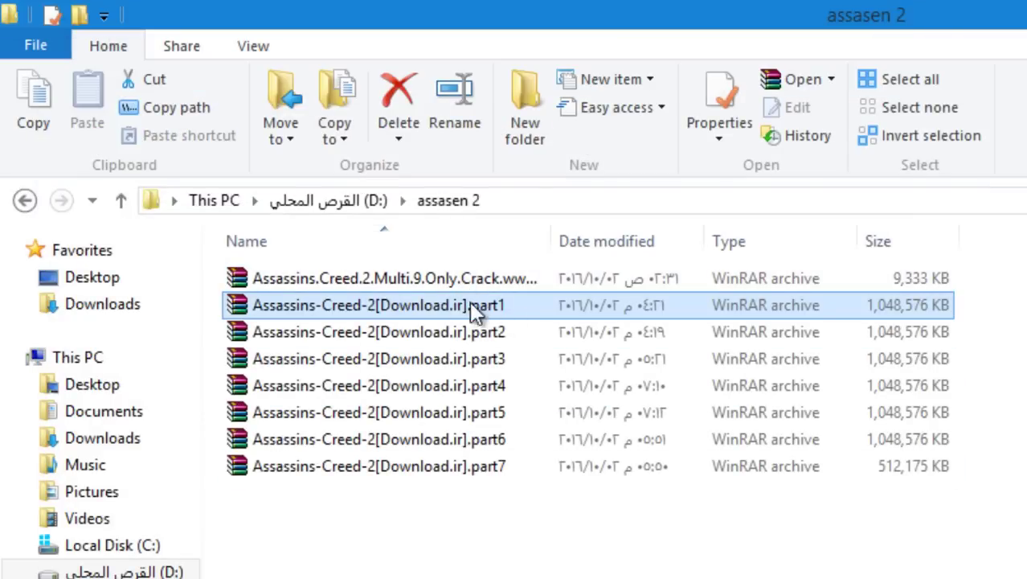
- Enable Keep broken files in the Extract files options for archives part1 to part7, and cancel the extraction
{"action": "left_click_drag", "start_coordinate": [1023, 479], "coordinate": [818, 302]}
{"action": "right_click", "coordinate": [819, 304]}
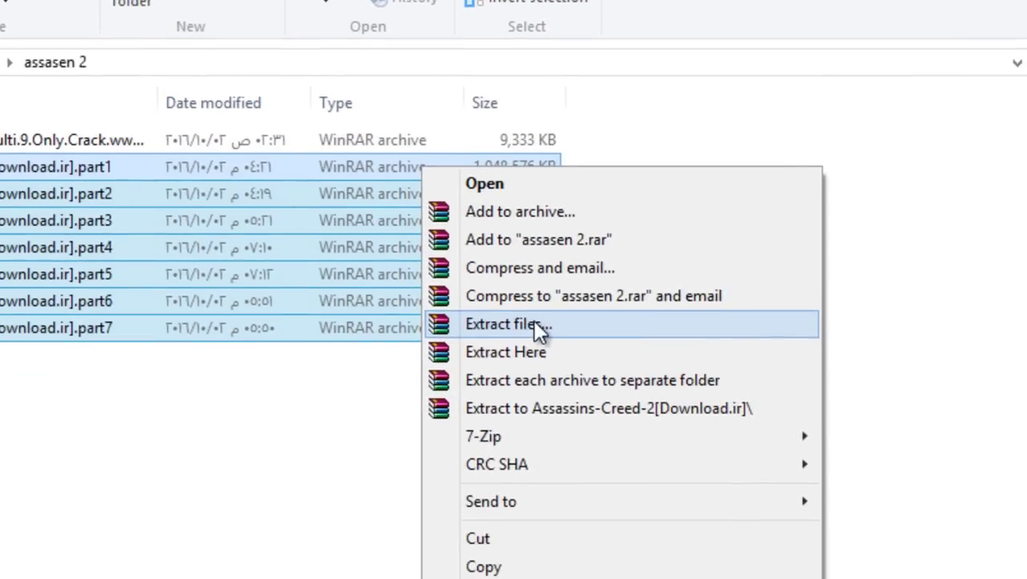
{"action": "left_click", "coordinate": [507, 323]}
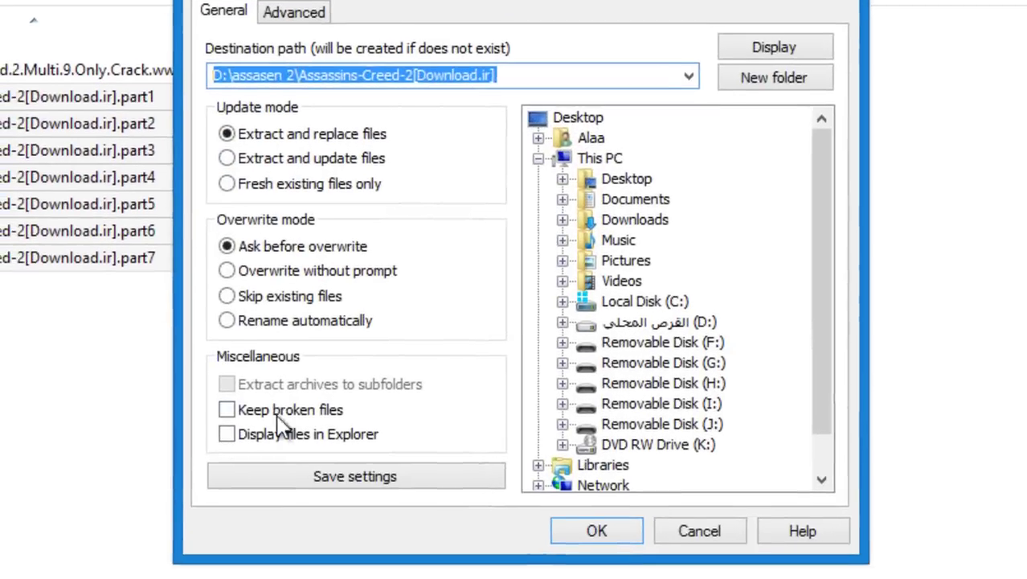
{"action": "left_click", "coordinate": [272, 412]}
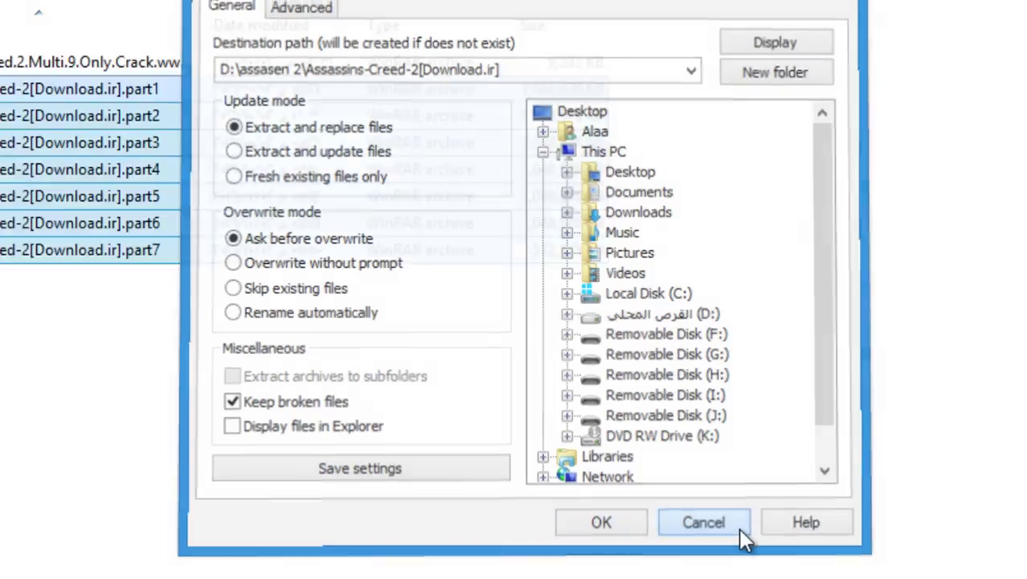
{"action": "left_click", "coordinate": [704, 524]}
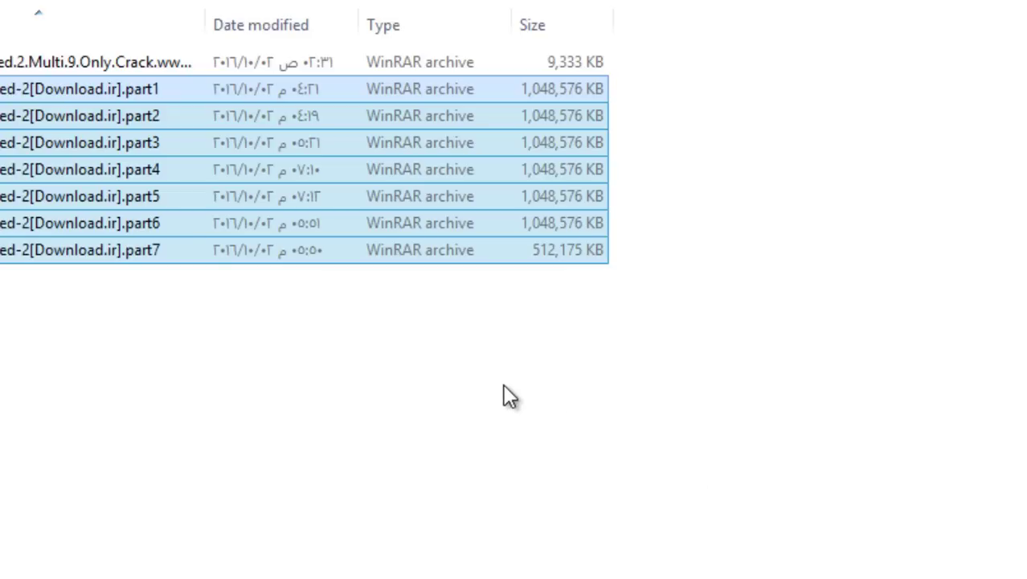
{"action": "left_click", "coordinate": [504, 385]}
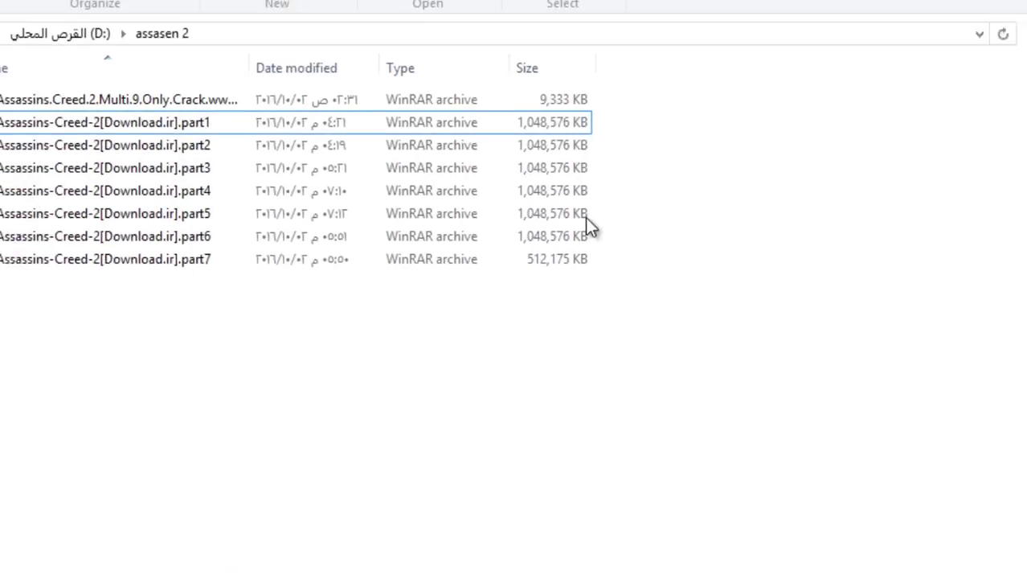
{"action": "left_click", "coordinate": [534, 133]}
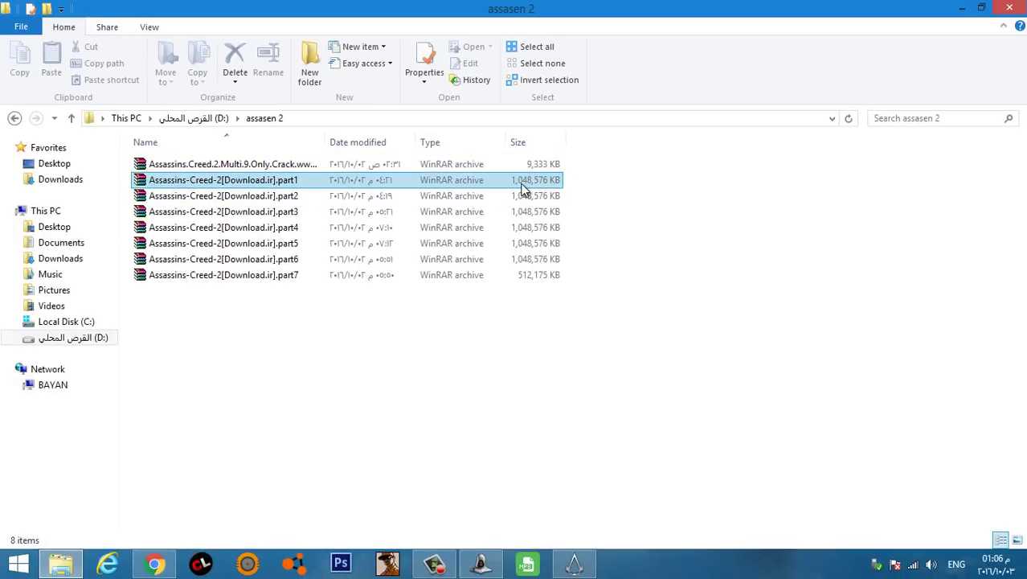
{"action": "left_click_drag", "start_coordinate": [522, 354], "coordinate": [300, 178]}
{"action": "left_click", "coordinate": [323, 299]}
{"action": "left_click_drag", "start_coordinate": [573, 295], "coordinate": [408, 236]}
{"action": "left_click", "coordinate": [430, 316]}
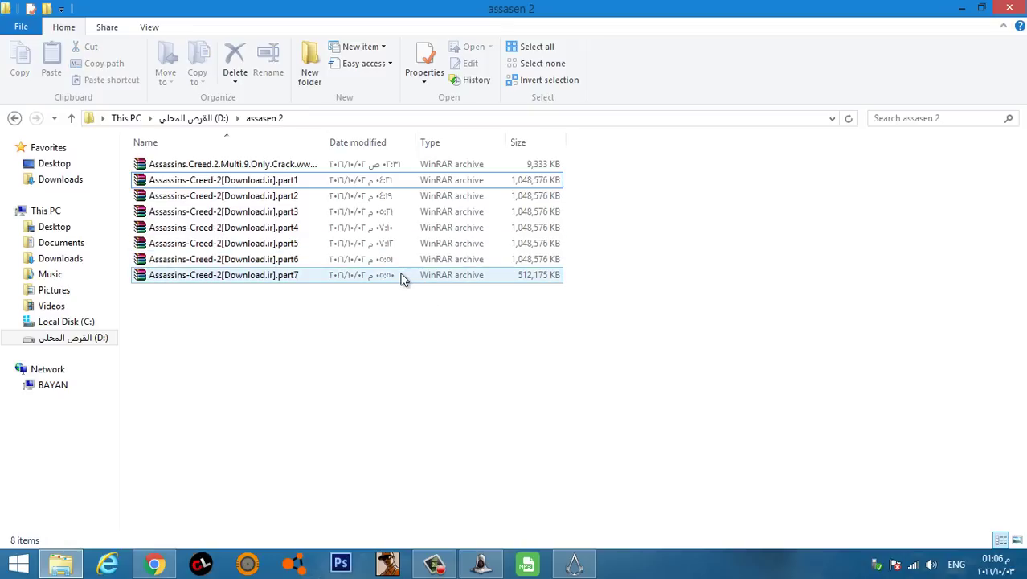
- Open the Assassins-Creed-2 part1 archive in WinRAR and go up to its containing folder, D:\assasen 2
{"action": "left_click", "coordinate": [344, 166]}
{"action": "double_click", "coordinate": [347, 182]}
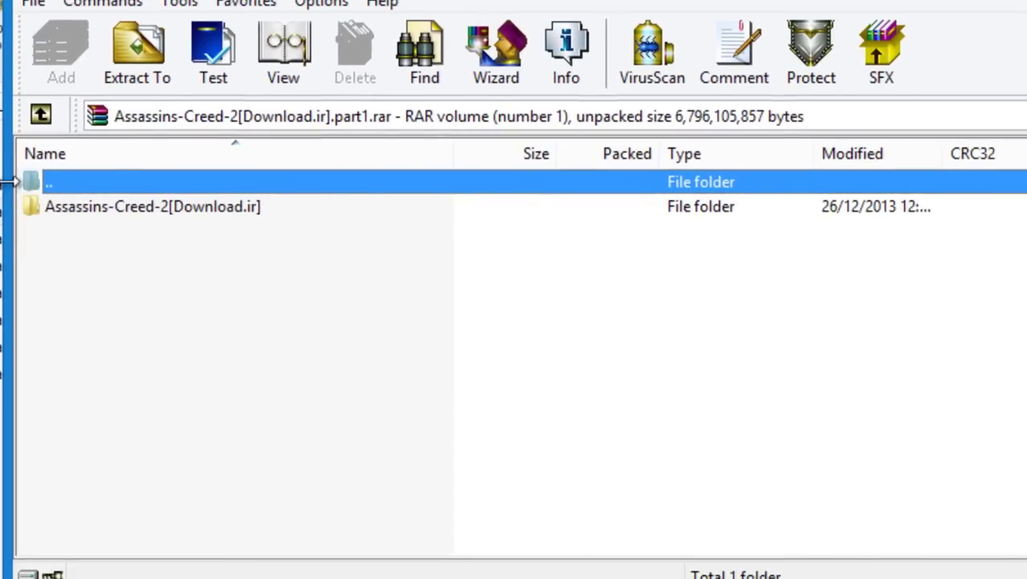
{"action": "left_click", "coordinate": [41, 114]}
{"action": "left_click", "coordinate": [445, 439]}
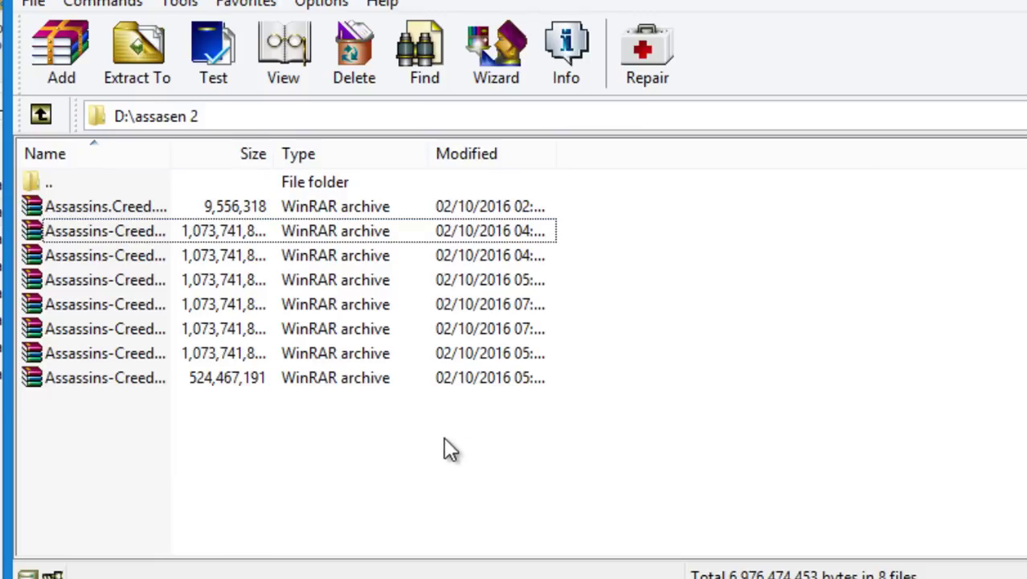
- Select all eight archives in D:\assasen 2 and start the Repair archive command on them
{"action": "left_click_drag", "start_coordinate": [434, 389], "coordinate": [222, 218]}
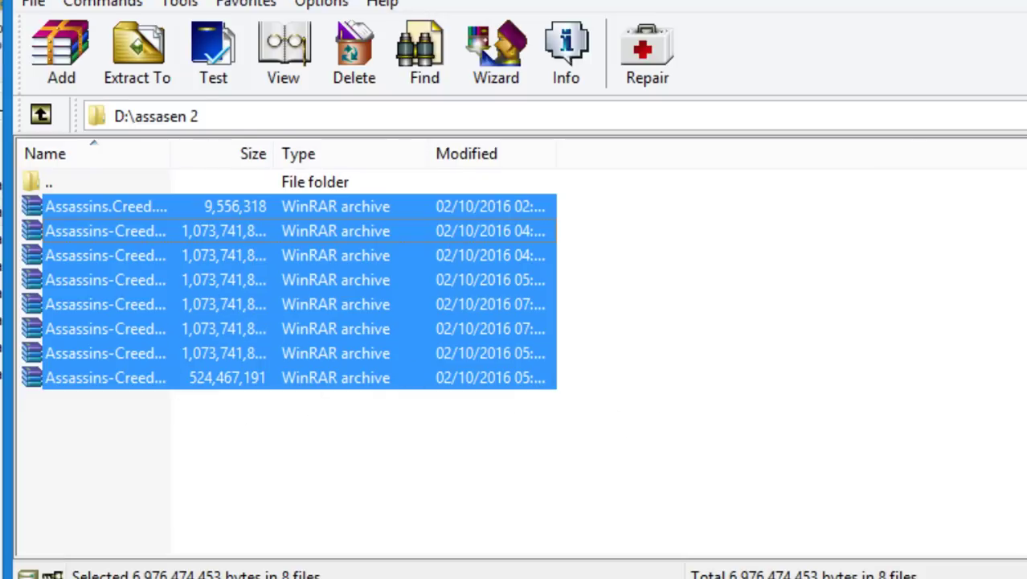
{"action": "left_click", "coordinate": [137, 25]}
{"action": "mouse_move", "coordinate": [159, 31]}
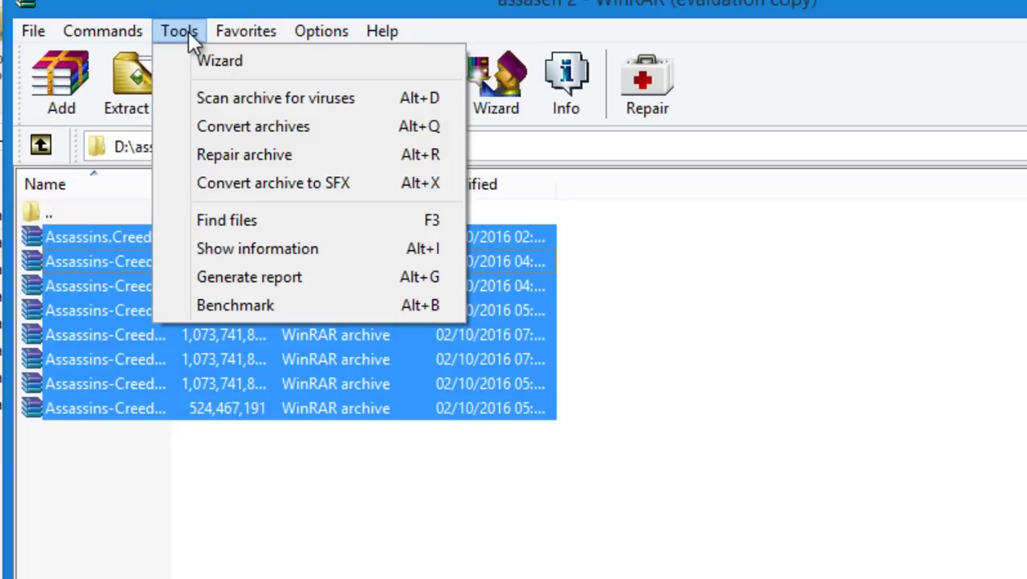
{"action": "left_click", "coordinate": [371, 157]}
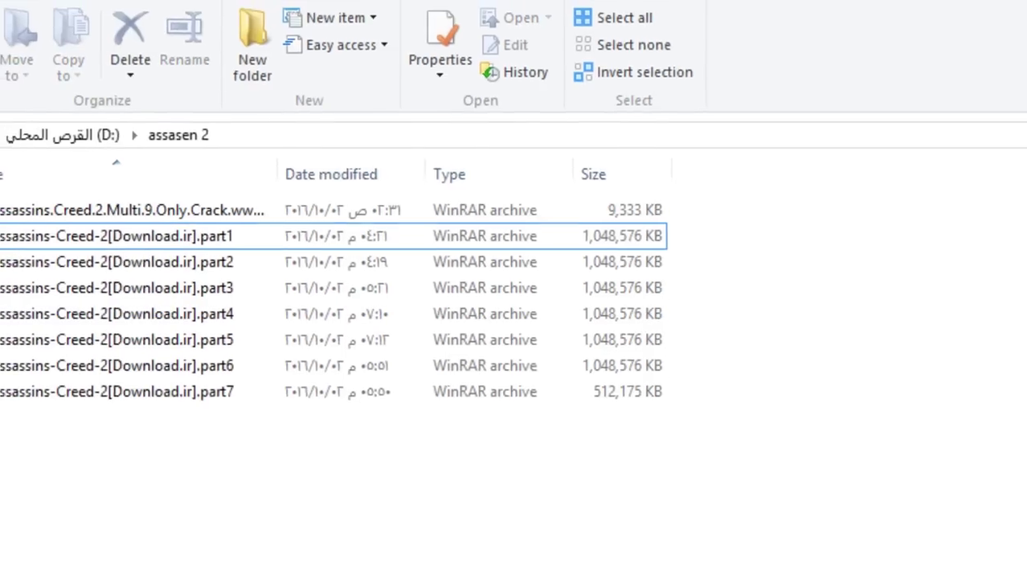
- Create a folder named New folder inside the assasen 2 folder in File Explorer
{"action": "right_click", "coordinate": [647, 261]}
{"action": "mouse_move", "coordinate": [698, 455]}
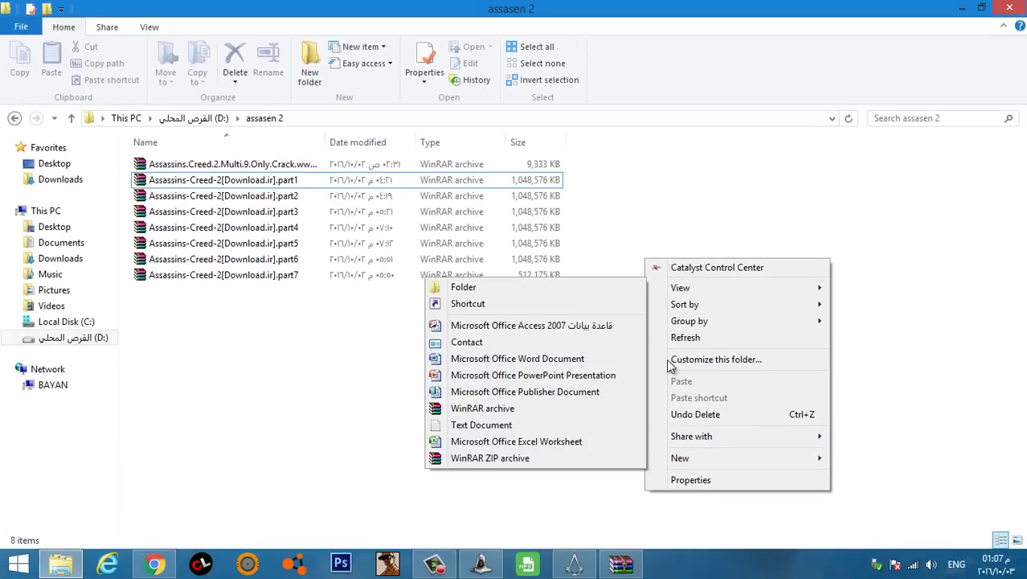
{"action": "left_click", "coordinate": [583, 288]}
{"action": "left_click", "coordinate": [267, 334]}
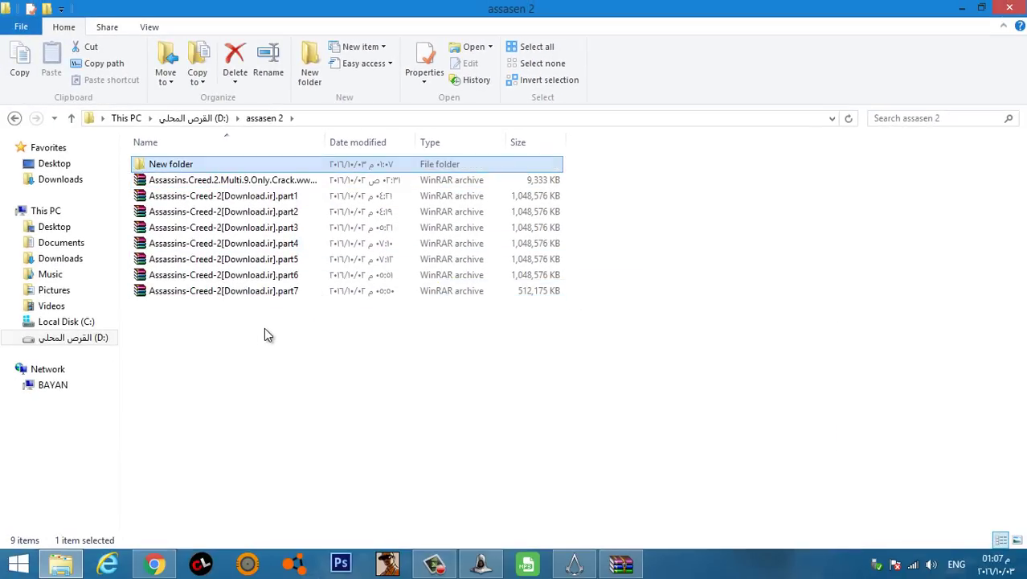
{"action": "left_click", "coordinate": [267, 335]}
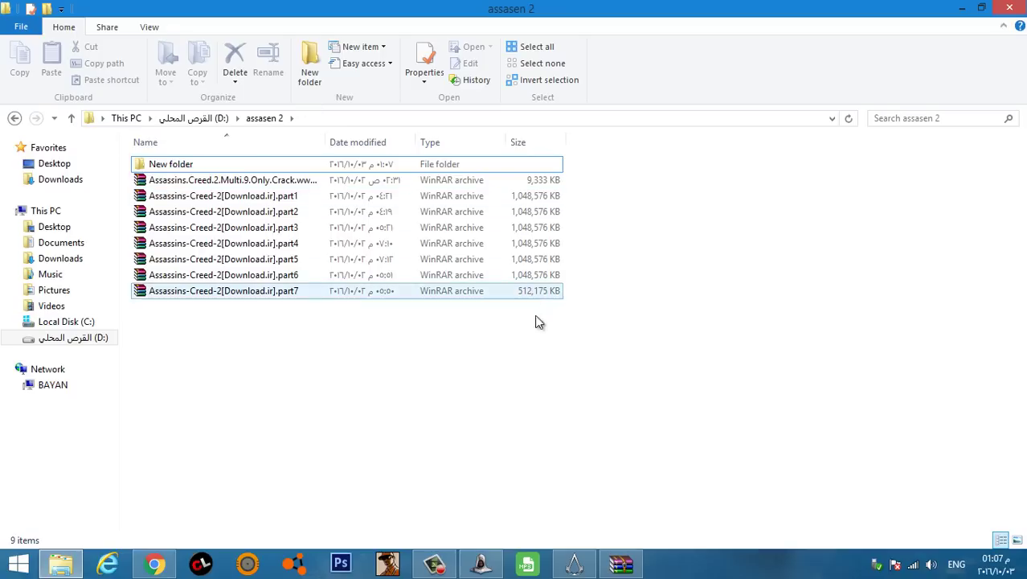
- Open the empty New folder in assasen 2 and copy its full path, D:\assasen 2\New folder
{"action": "mouse_move", "coordinate": [621, 565]}
{"action": "left_click", "coordinate": [634, 515]}
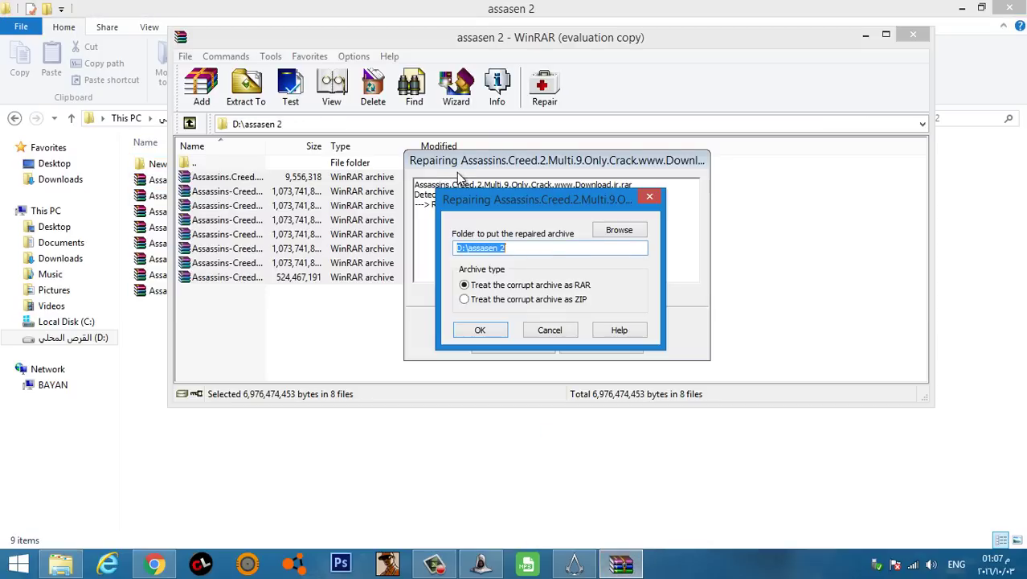
{"action": "double_click", "coordinate": [149, 163]}
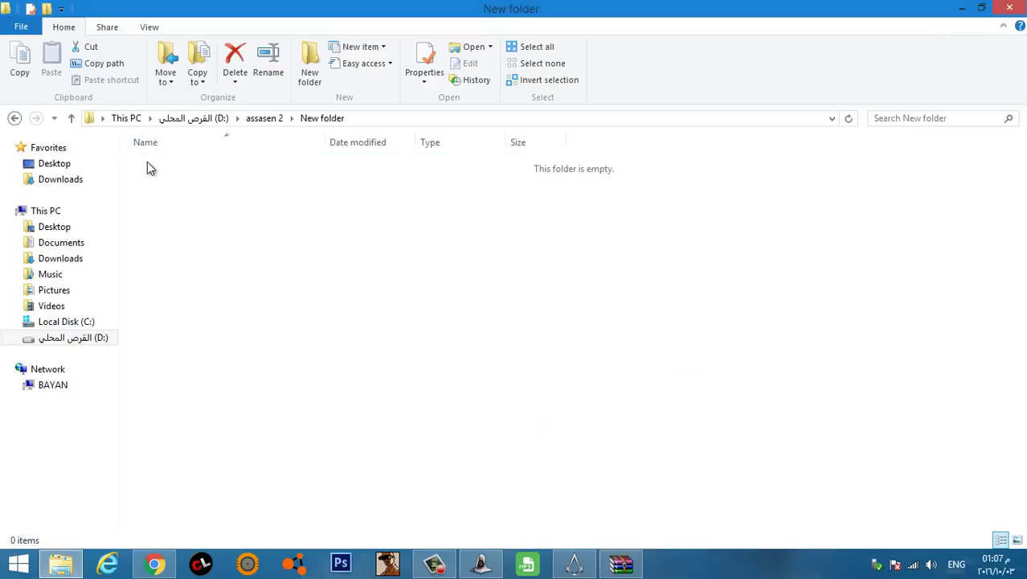
{"action": "left_click", "coordinate": [407, 115]}
{"action": "key", "text": "ctrl+c"}
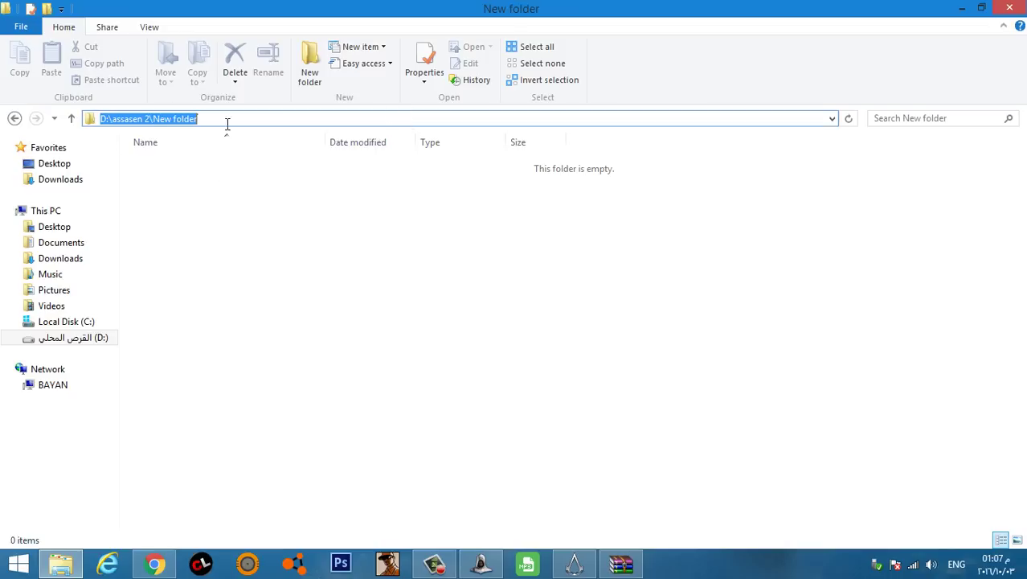
{"action": "right_click", "coordinate": [137, 117]}
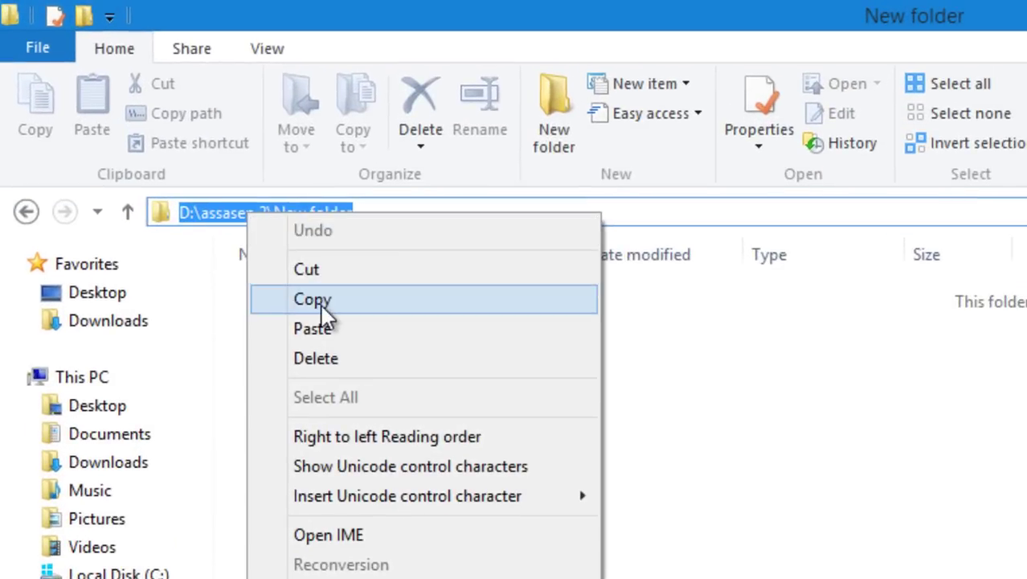
{"action": "left_click", "coordinate": [321, 302]}
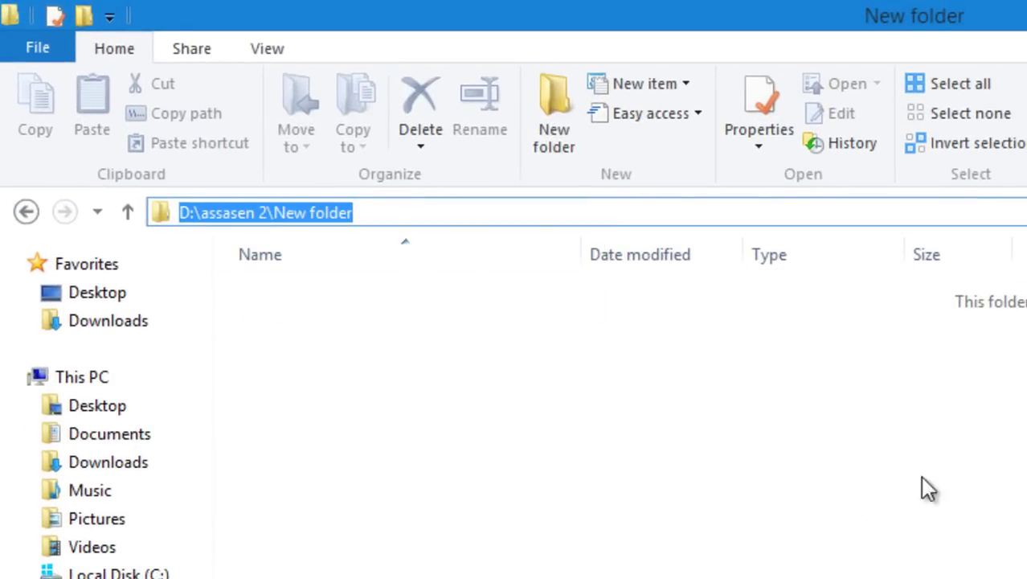
- Set the destination folder for the repaired archive to D:\assasen 2\New folder
{"action": "left_click", "coordinate": [446, 570]}
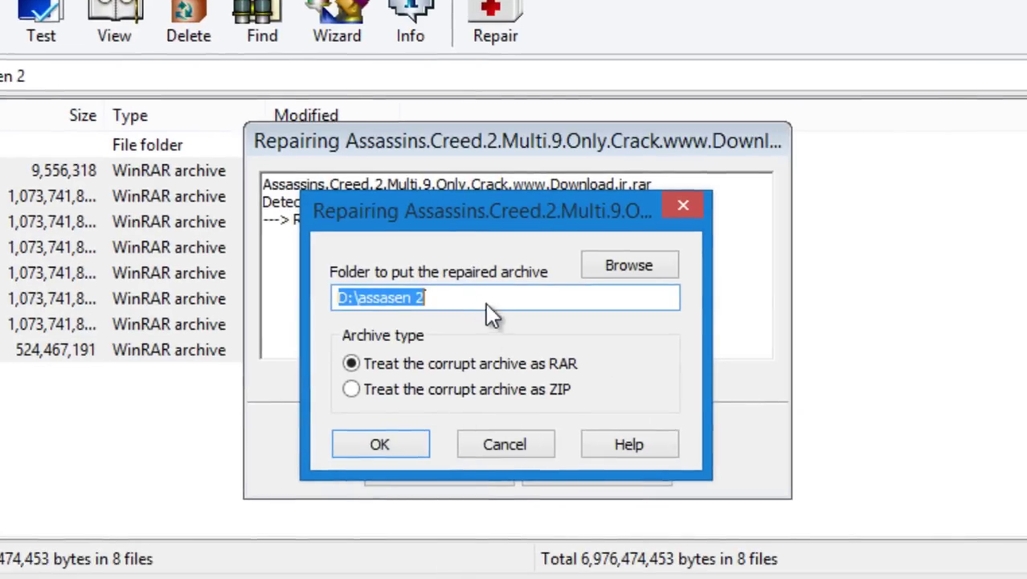
{"action": "right_click", "coordinate": [486, 302]}
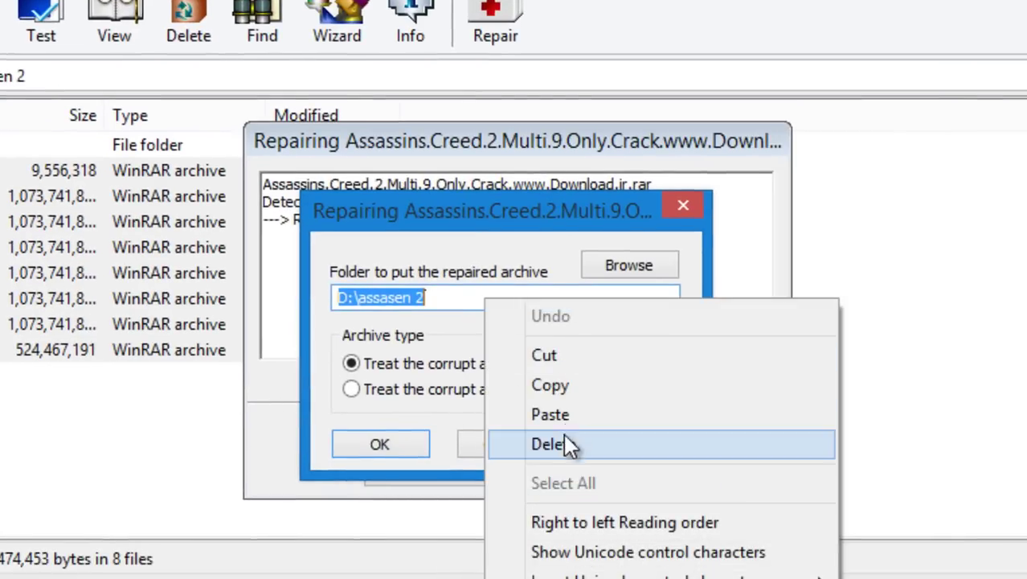
{"action": "left_click", "coordinate": [565, 414]}
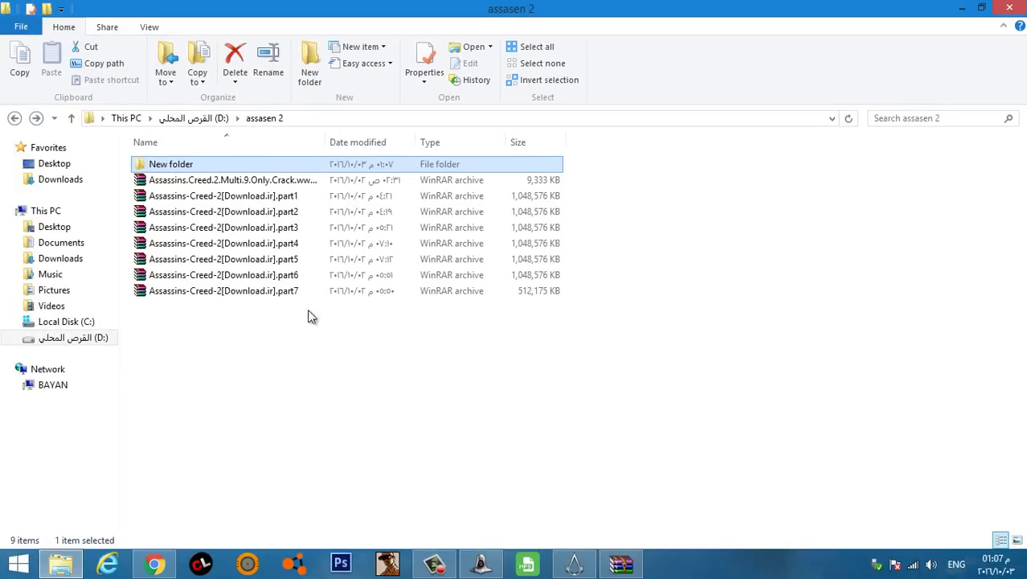
- Check the file type in the part2 archive's properties, treat the corrupt archive as RAR and start the repair
{"action": "right_click", "coordinate": [271, 214]}
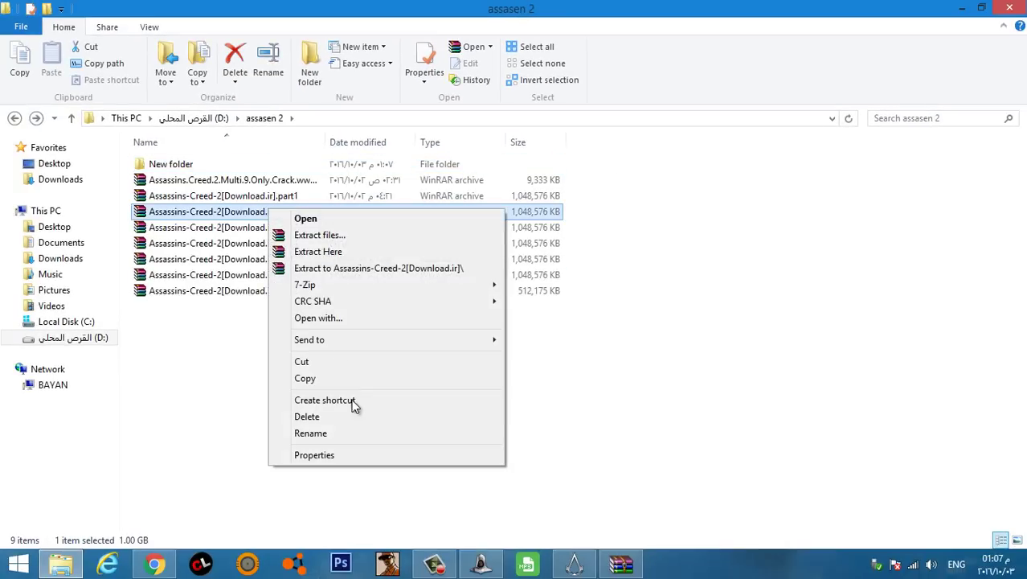
{"action": "left_click", "coordinate": [361, 455]}
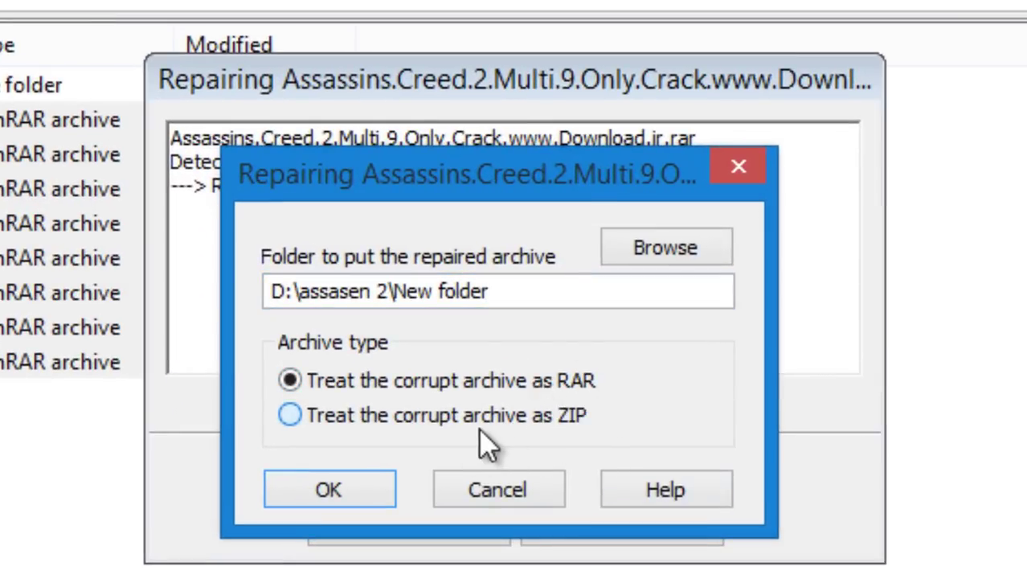
{"action": "left_click", "coordinate": [339, 411]}
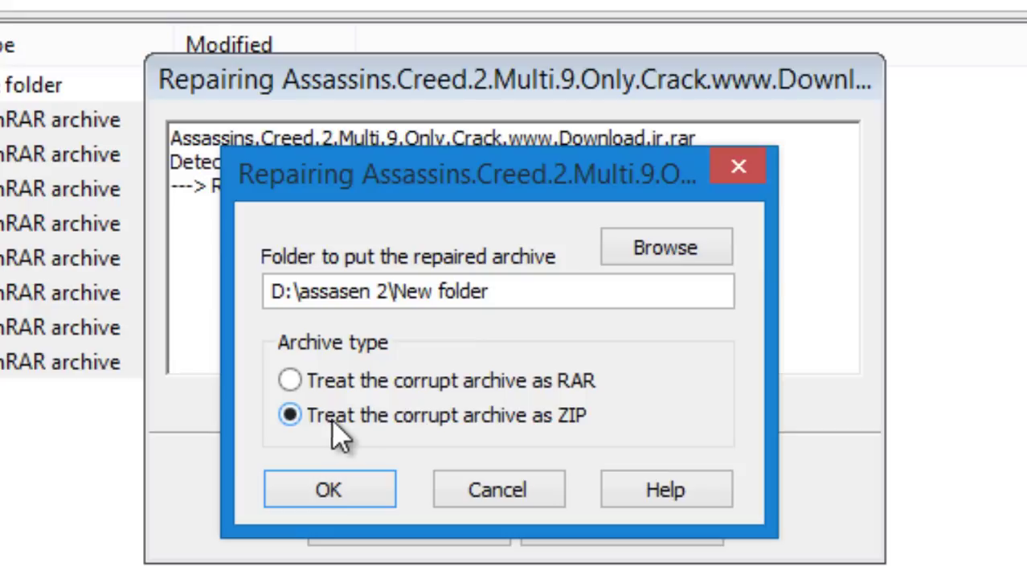
{"action": "left_click", "coordinate": [325, 383]}
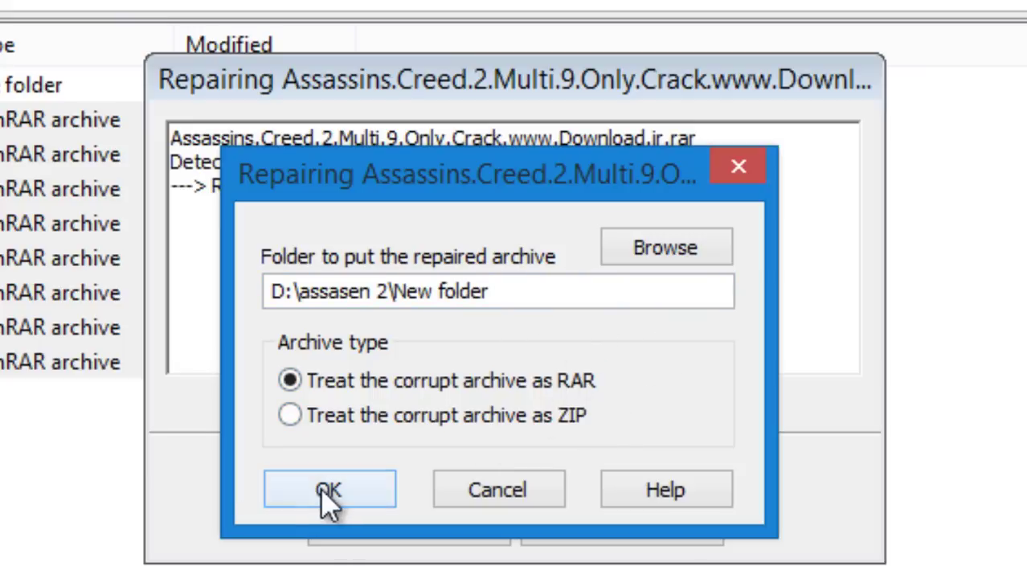
{"action": "left_click", "coordinate": [273, 490]}
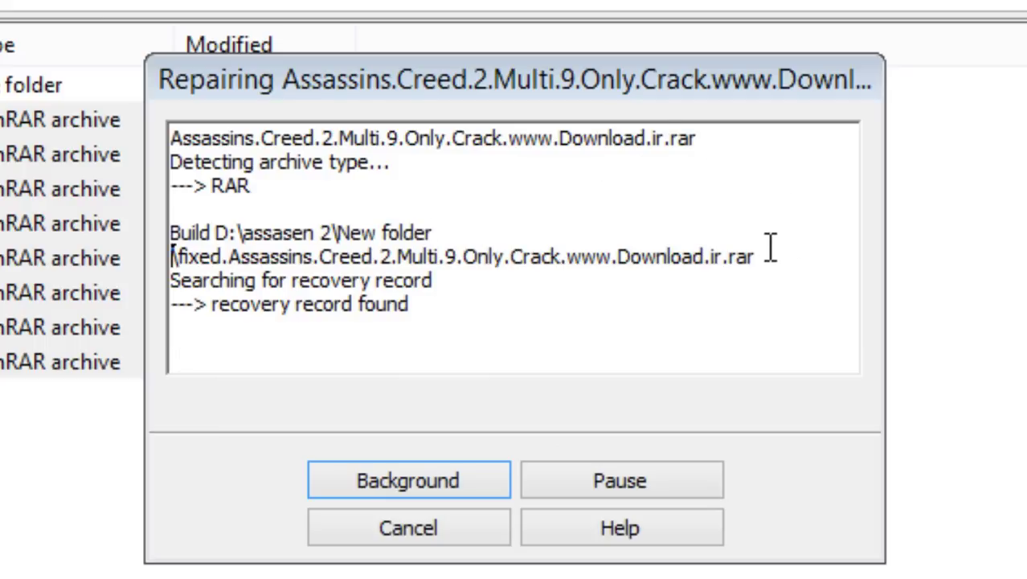
- Review the repair log entries for the Crack archive and Assassins-Creed-2 part1
{"action": "left_click_drag", "start_coordinate": [763, 256], "coordinate": [179, 257]}
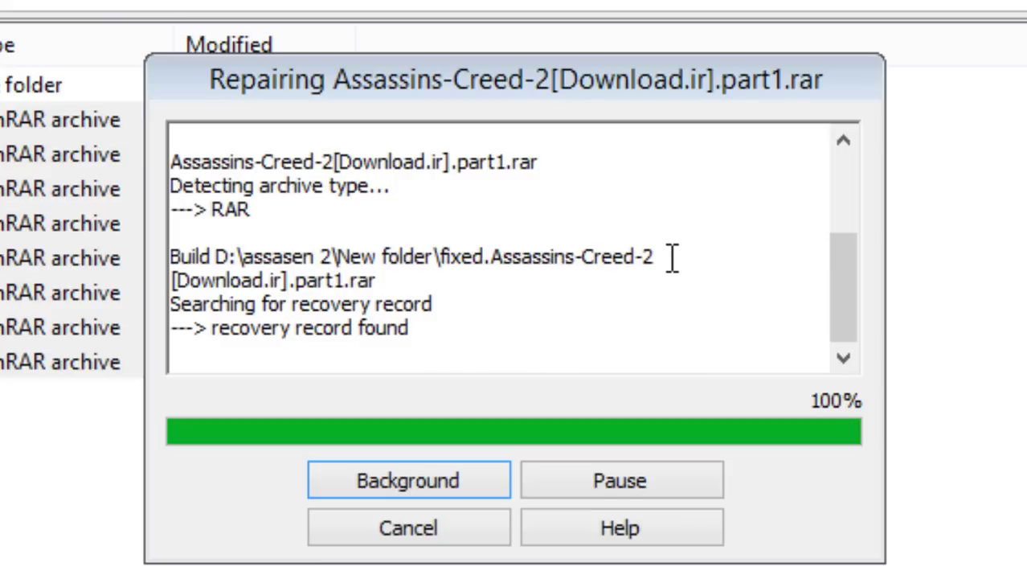
{"action": "scroll", "coordinate": [557, 277], "scroll_direction": "up", "scroll_amount": 1}
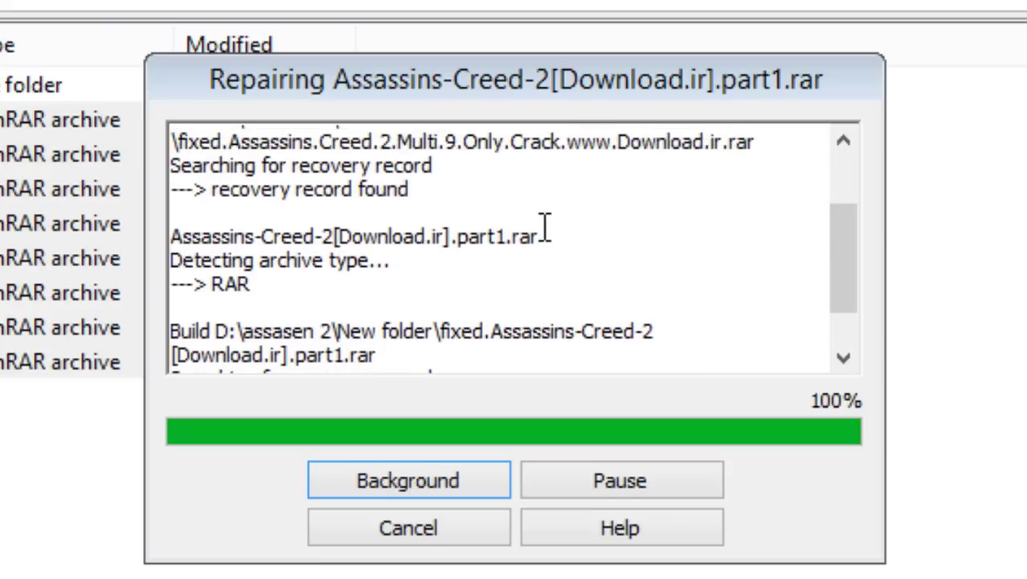
{"action": "left_click_drag", "start_coordinate": [539, 236], "coordinate": [468, 241]}
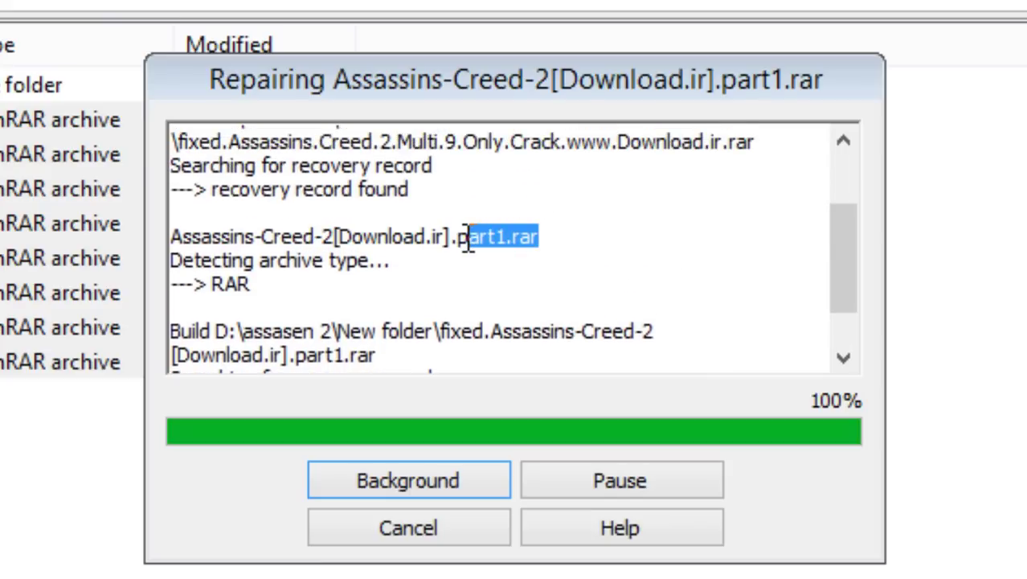
{"action": "scroll", "coordinate": [556, 234], "scroll_direction": "down", "scroll_amount": 1}
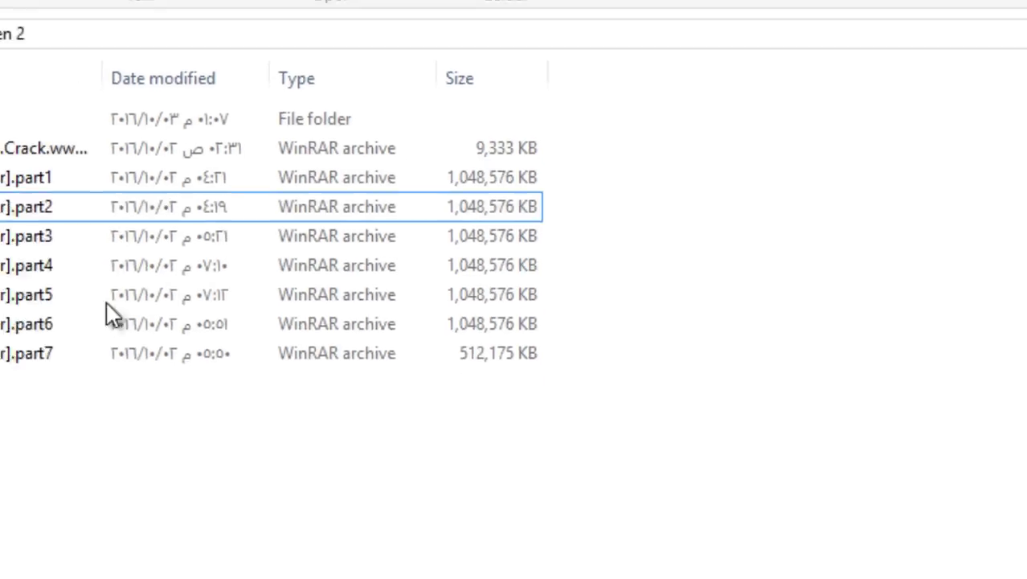
- Open New folder in assasen 2 to view the repaired archives, and return to the assasen 2 folder
{"action": "left_click", "coordinate": [260, 160]}
{"action": "double_click", "coordinate": [260, 163]}
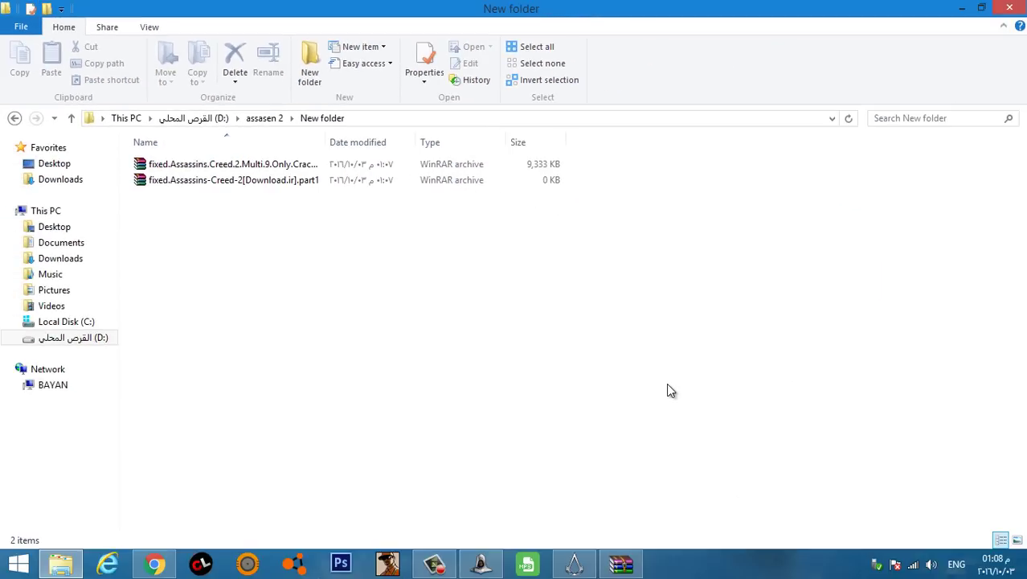
{"action": "key", "text": "ctrl+a"}
{"action": "key", "text": "Delete"}
{"action": "key", "text": "BackSpace"}
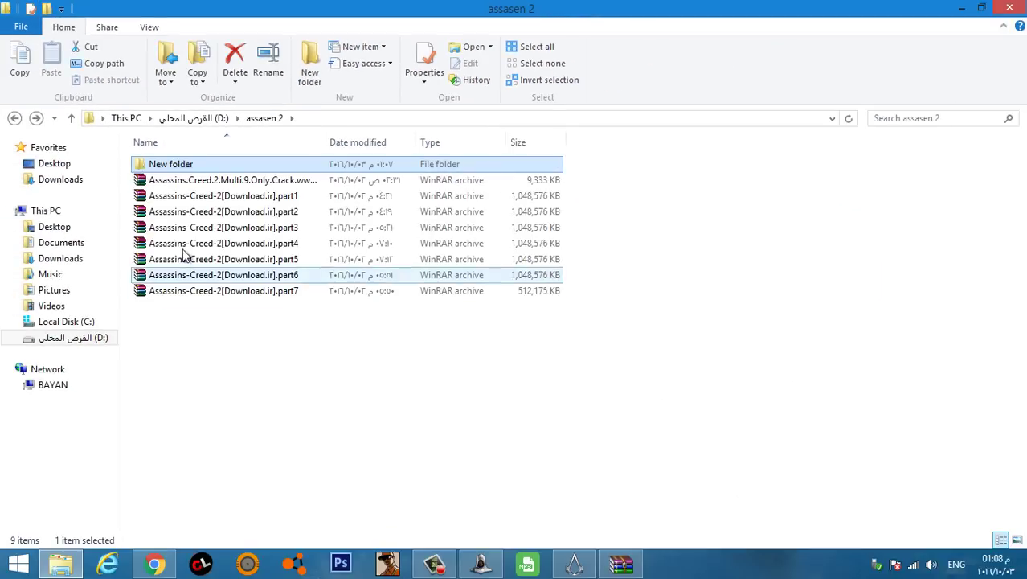
- Open the part1 archive, enter its Assassins-Creed-2[Download.ir] folder and extract data3.cab into the assasen 2 folder
{"action": "left_click", "coordinate": [223, 196]}
{"action": "double_click", "coordinate": [224, 196]}
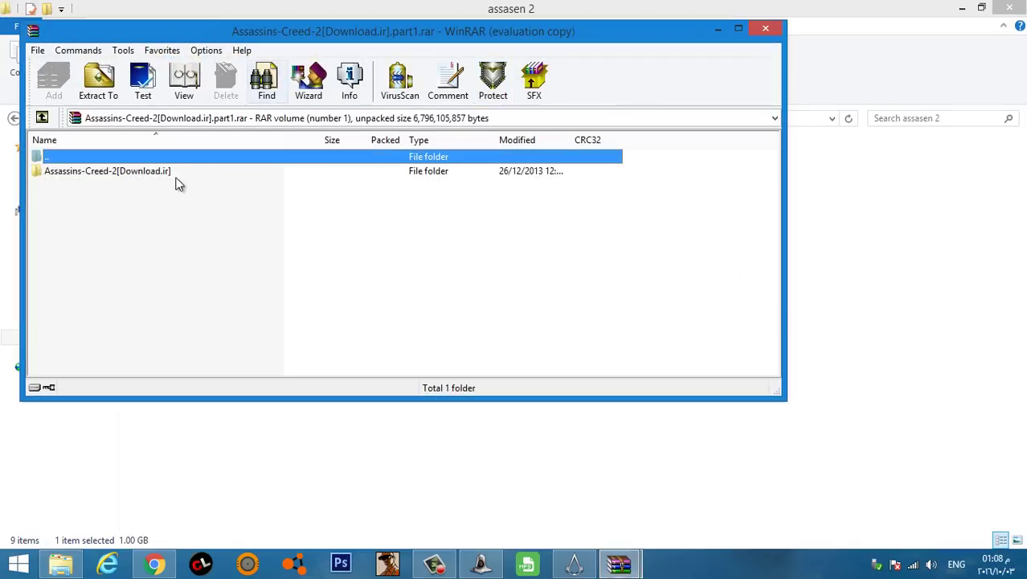
{"action": "double_click", "coordinate": [151, 172]}
{"action": "left_click", "coordinate": [69, 231]}
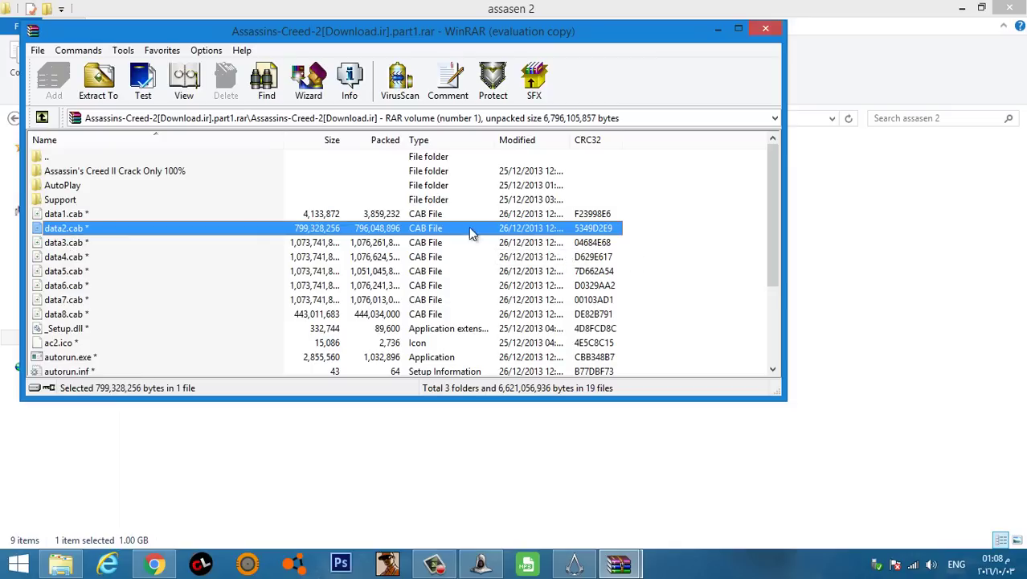
{"action": "left_click", "coordinate": [75, 243]}
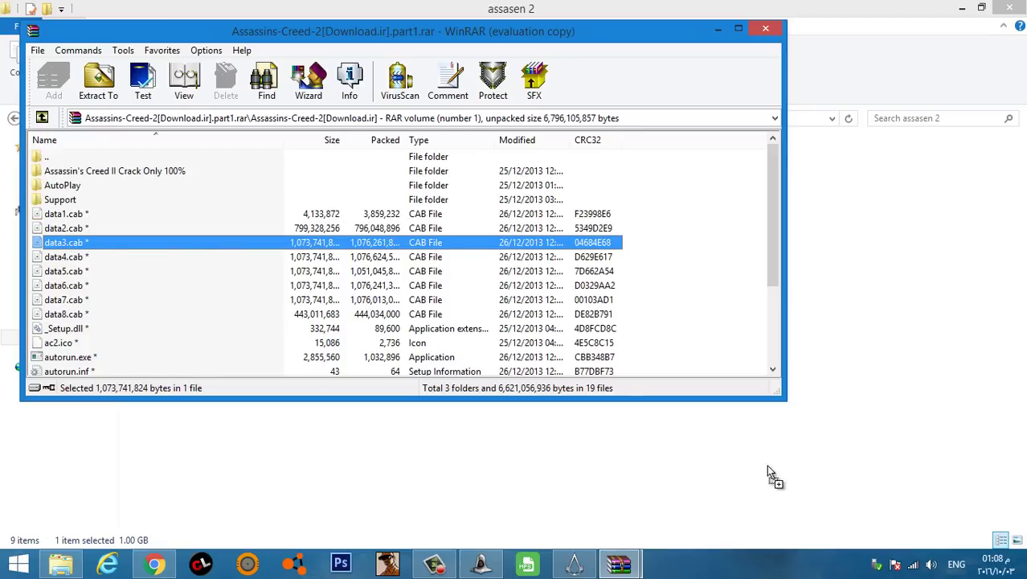
{"action": "left_click_drag", "start_coordinate": [874, 377], "coordinate": [851, 407]}
{"action": "right_click", "coordinate": [371, 180]}
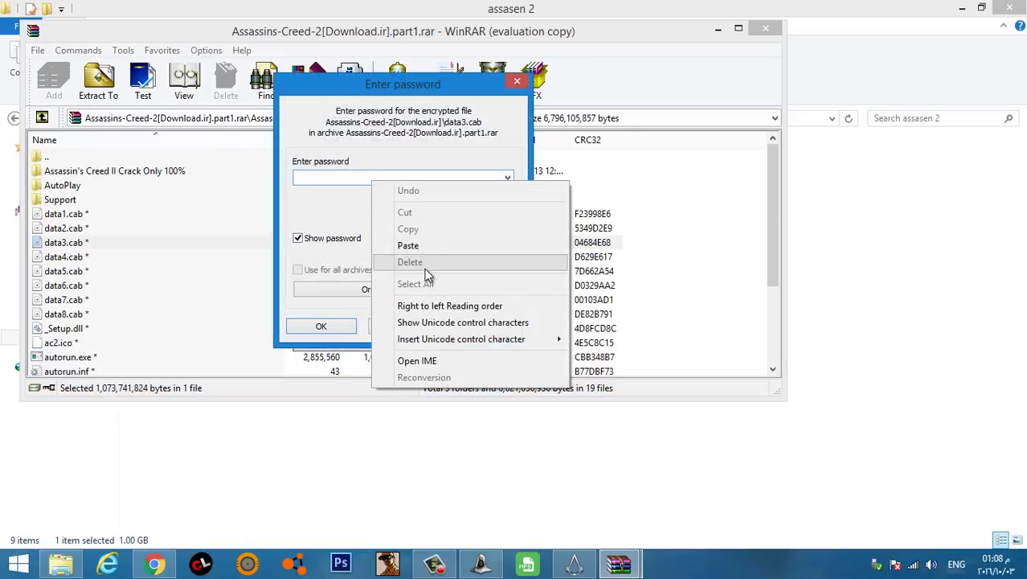
{"action": "left_click", "coordinate": [419, 243]}
{"action": "key", "text": "ctrl+a"}
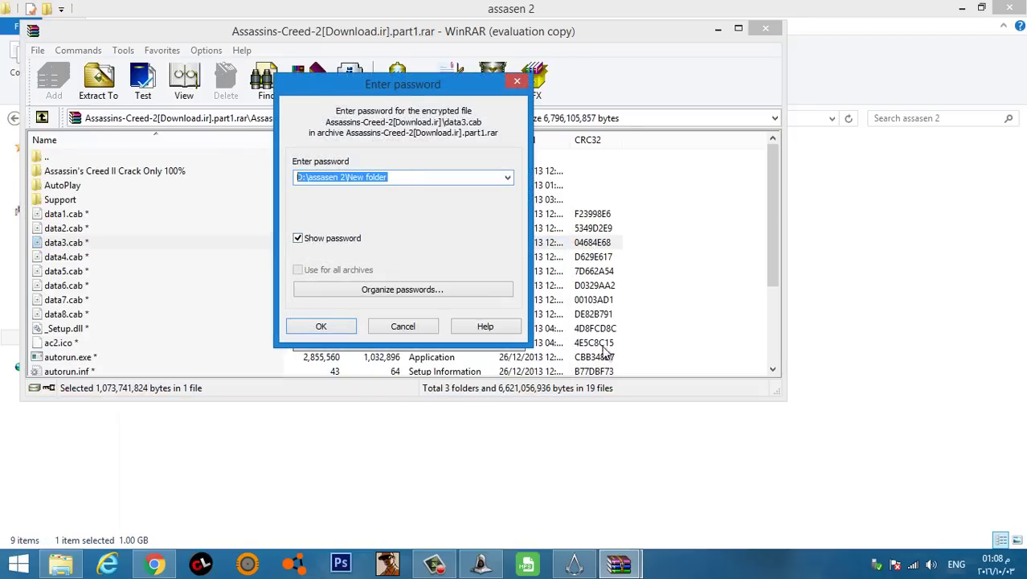
{"action": "left_click", "coordinate": [604, 347]}
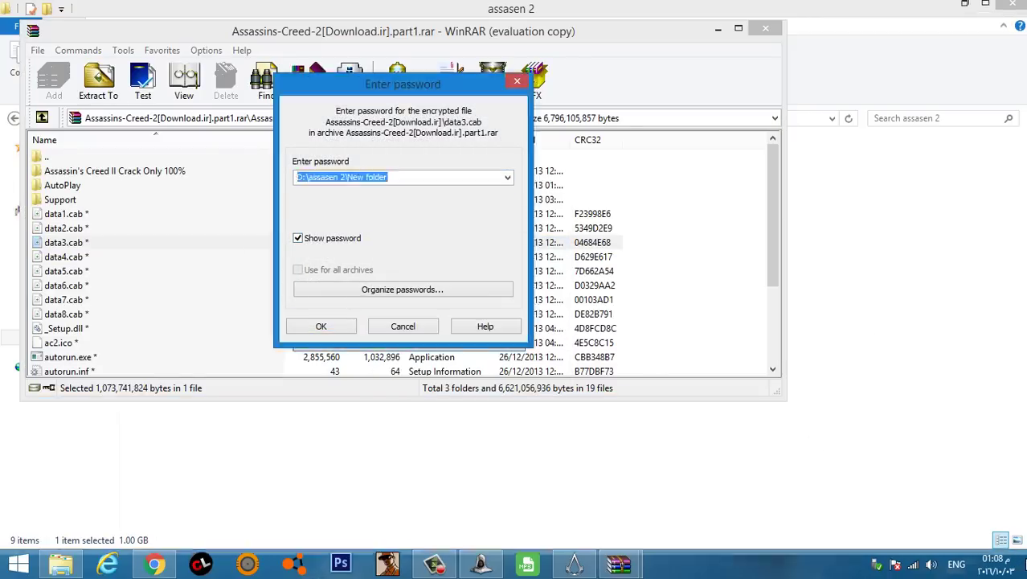
- Open the New Text Document password list in Notepad and copy the password for the archive
{"action": "left_click", "coordinate": [1019, 563]}
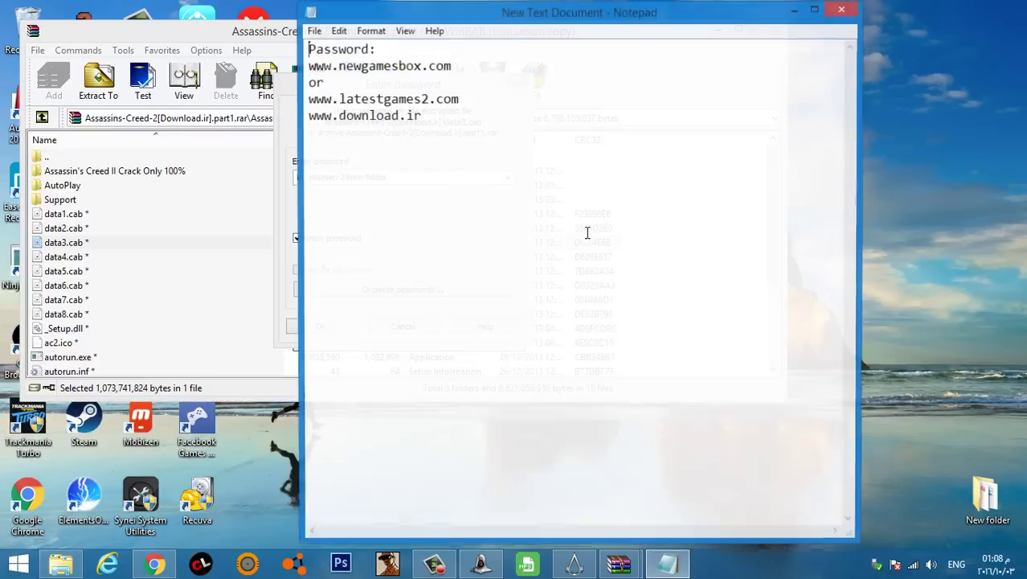
{"action": "left_click_drag", "start_coordinate": [421, 116], "coordinate": [258, 112]}
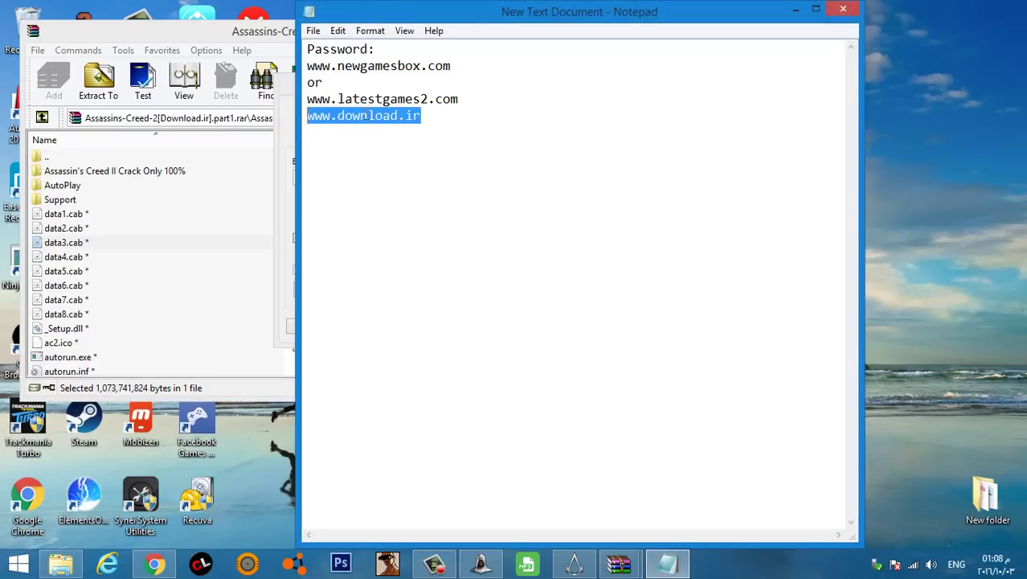
{"action": "right_click", "coordinate": [364, 114]}
{"action": "left_click", "coordinate": [433, 164]}
- Enter the copied archive password for data3.cab, close the Notepad document and start the extraction
{"action": "left_click", "coordinate": [287, 204]}
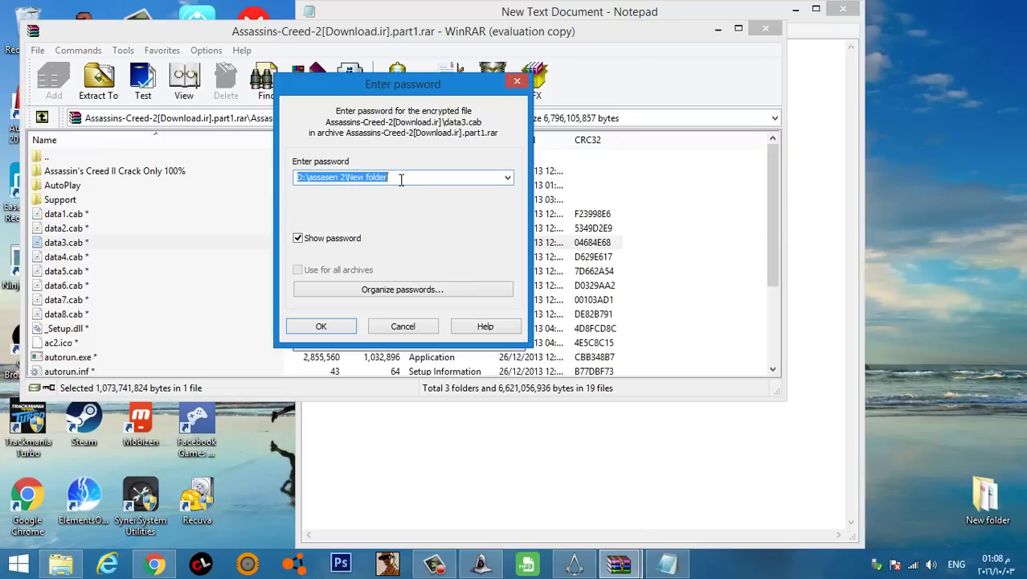
{"action": "right_click", "coordinate": [458, 179]}
{"action": "left_click", "coordinate": [451, 246]}
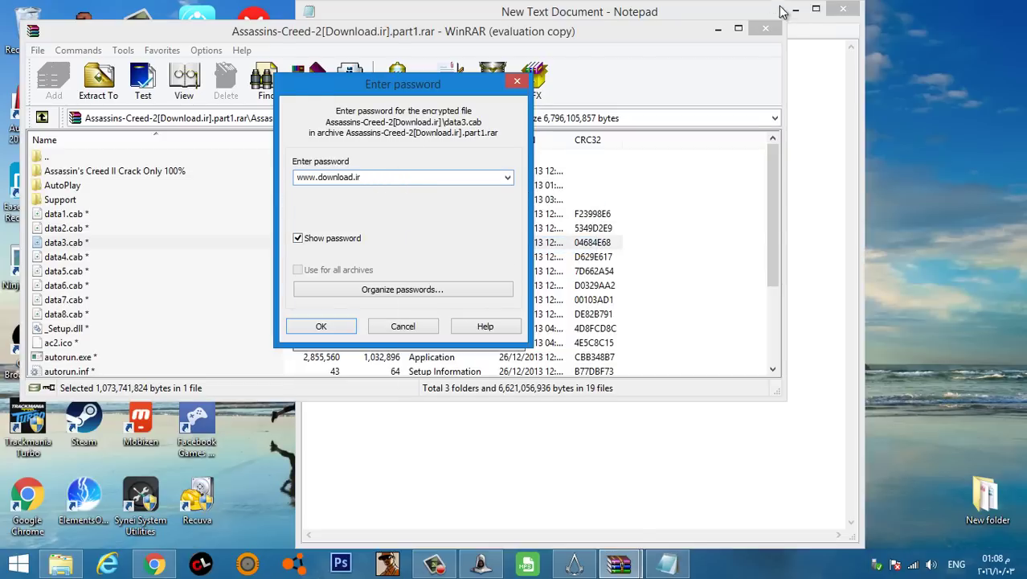
{"action": "left_click", "coordinate": [843, 9]}
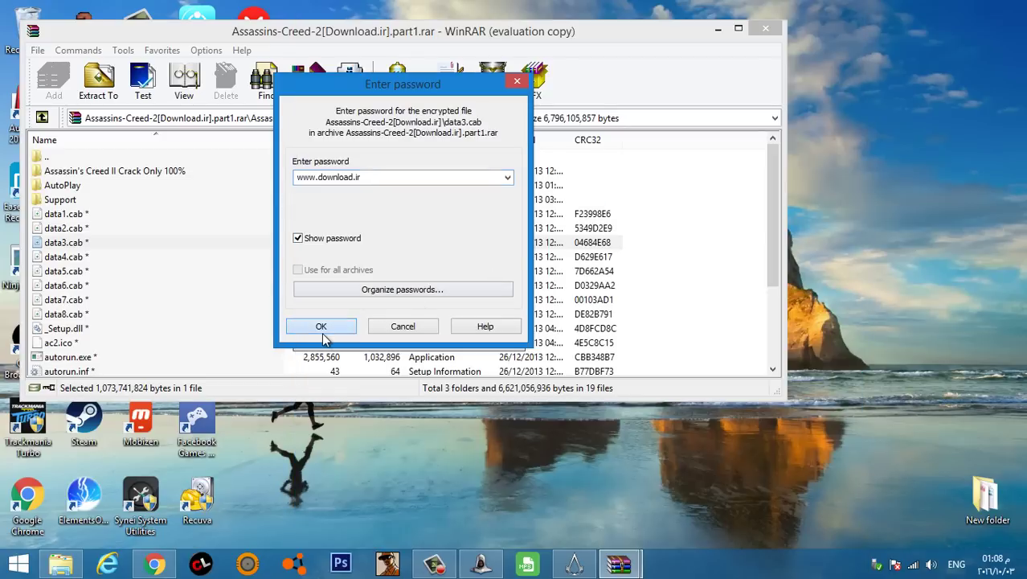
{"action": "left_click", "coordinate": [321, 326]}
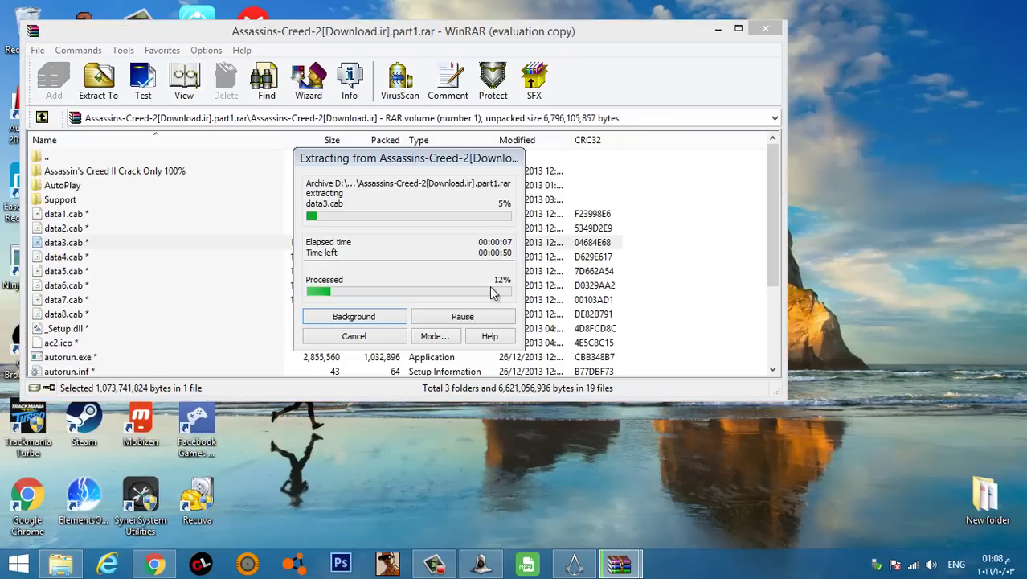
- Read the full WinRAR diagnostic message for the data3.cab extraction
{"action": "left_click", "coordinate": [514, 46]}
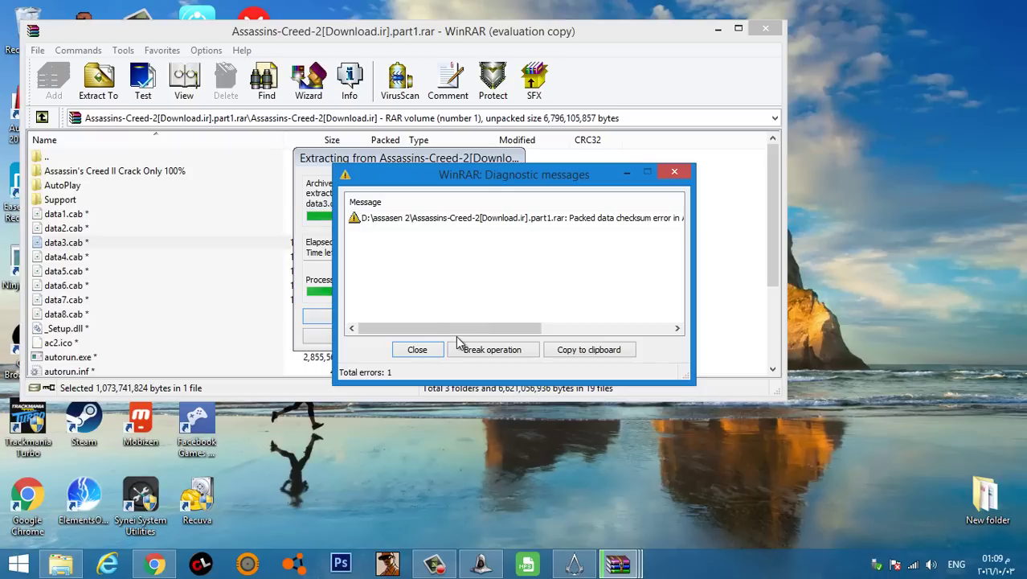
{"action": "left_click_drag", "start_coordinate": [456, 328], "coordinate": [671, 321]}
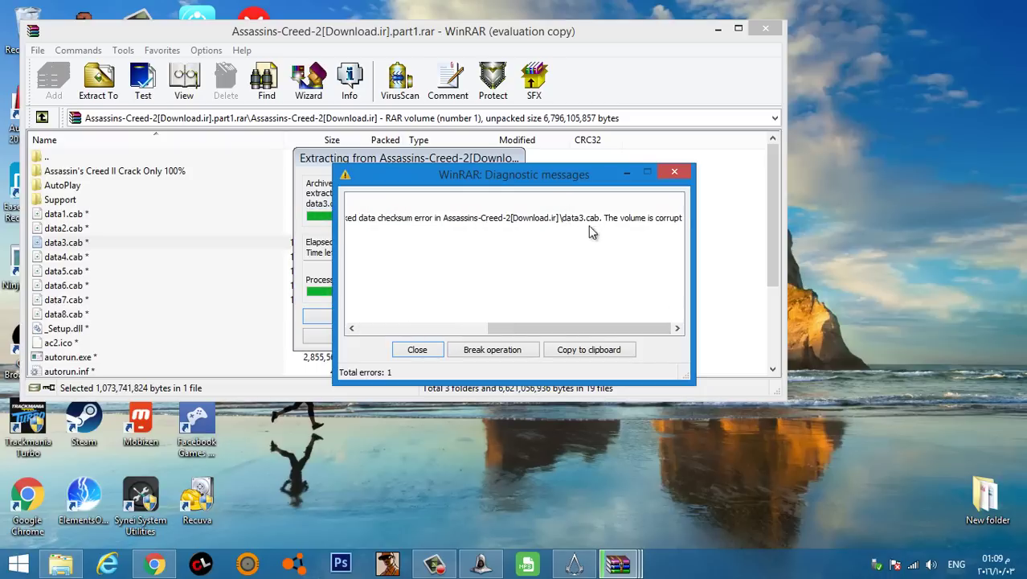
{"action": "left_click_drag", "start_coordinate": [467, 187], "coordinate": [430, 194]}
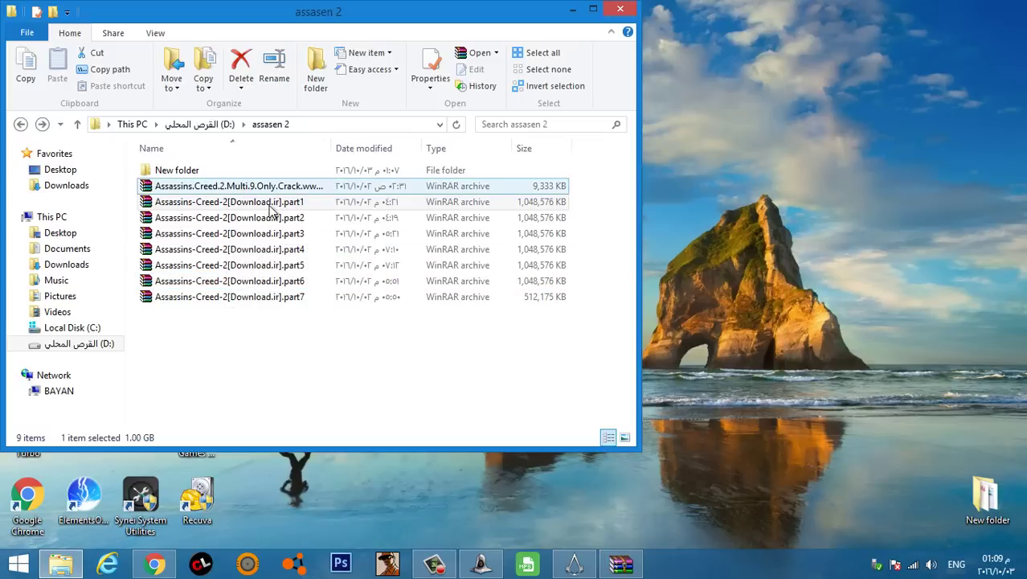
- Return to the WinRAR repair window and check the progress and log of the part1 repair
{"action": "left_click", "coordinate": [619, 565]}
{"action": "left_click", "coordinate": [567, 270]}
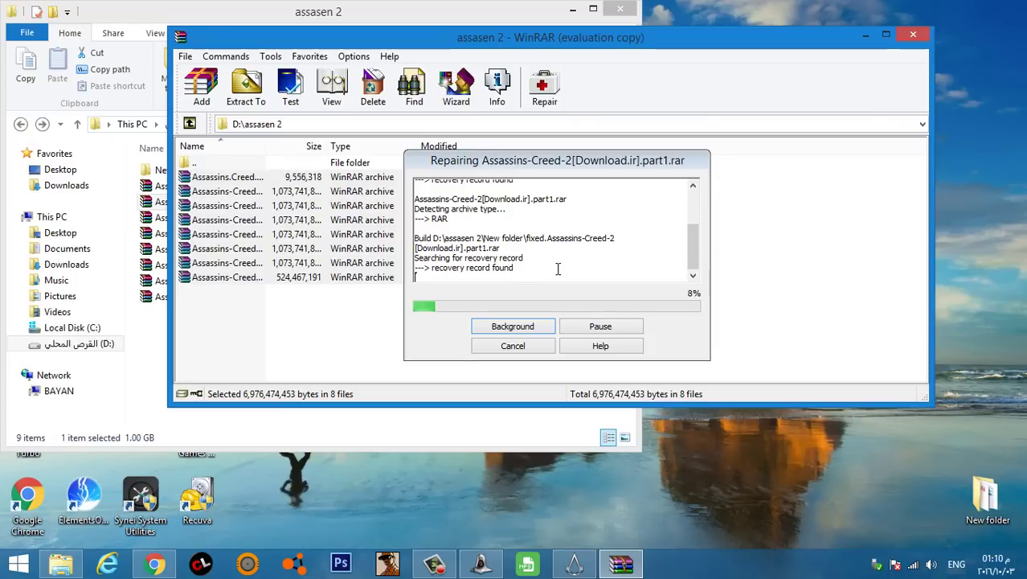
{"action": "left_click_drag", "start_coordinate": [557, 268], "coordinate": [432, 244]}
- Open New folder in assasen 2 and examine the extraction options for the fixed.Assassins.Creed.2.Multi.9.Only.Crack archive
{"action": "left_click", "coordinate": [138, 336]}
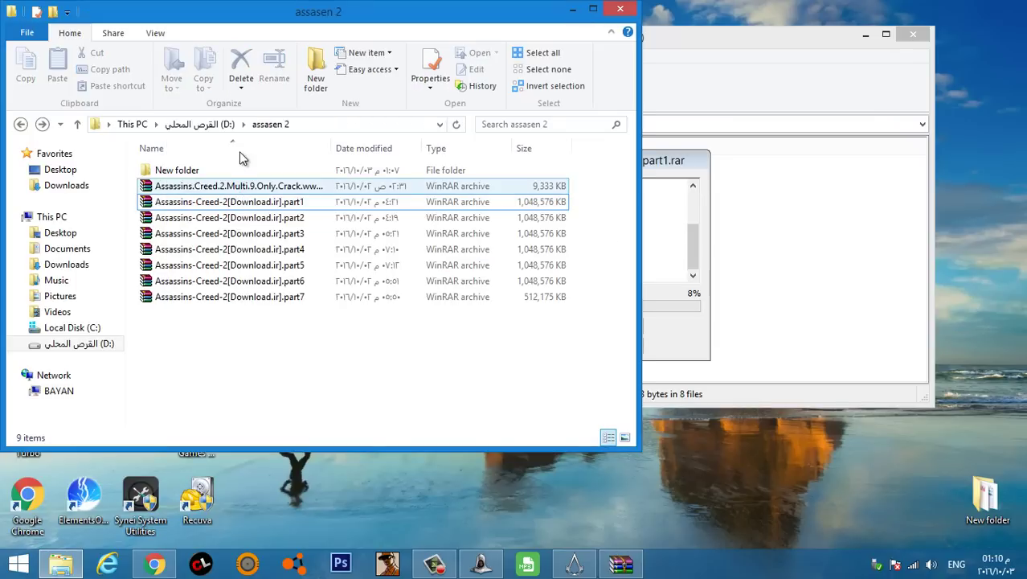
{"action": "double_click", "coordinate": [241, 170]}
{"action": "left_click", "coordinate": [295, 185]}
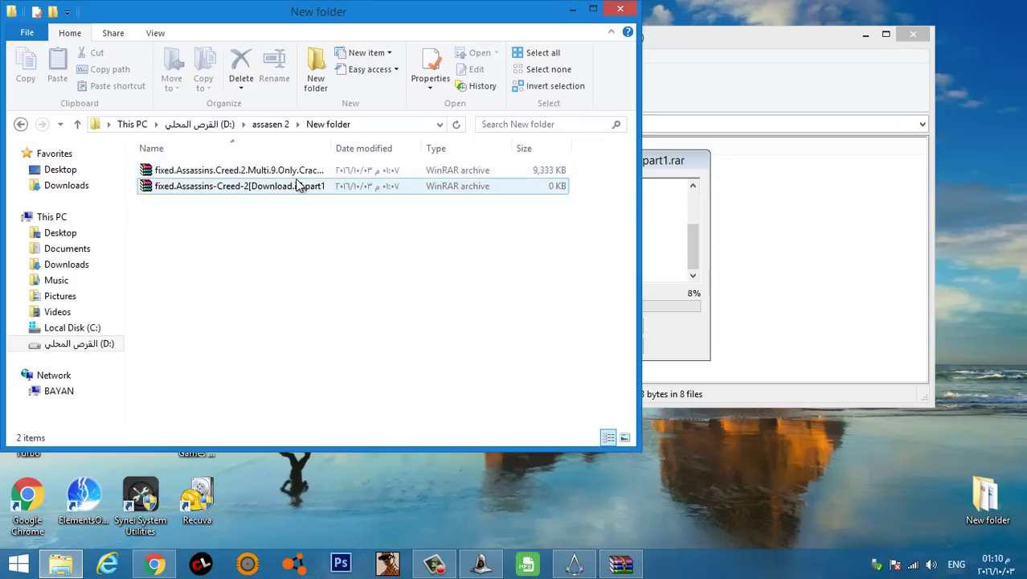
{"action": "left_click", "coordinate": [417, 175]}
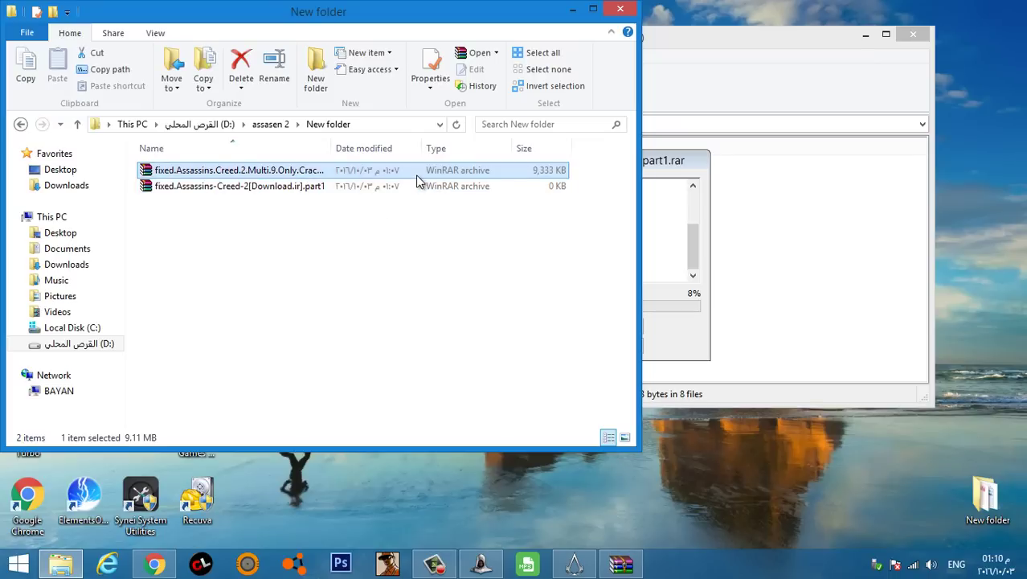
{"action": "right_click", "coordinate": [417, 176]}
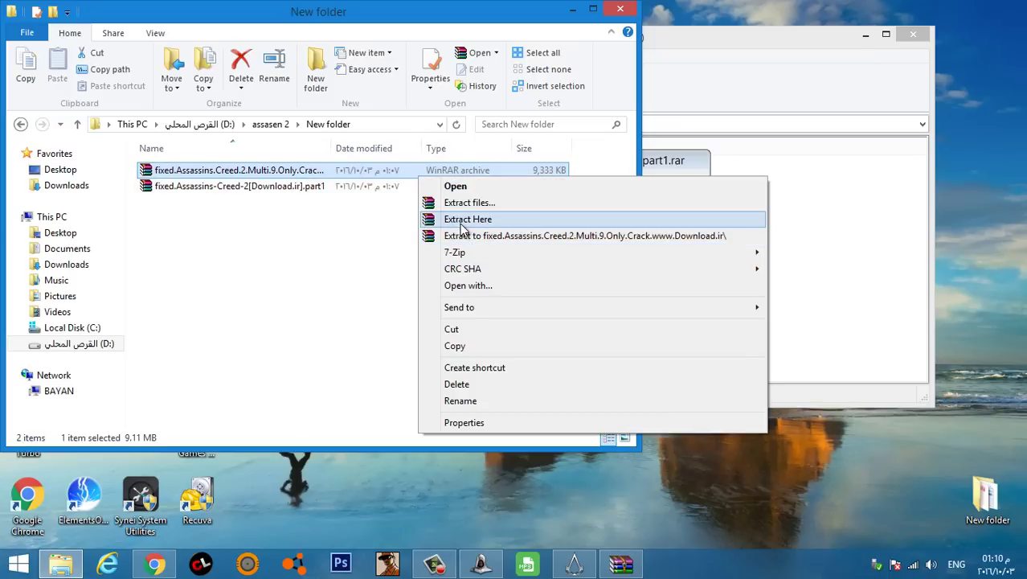
{"action": "left_click", "coordinate": [296, 265]}
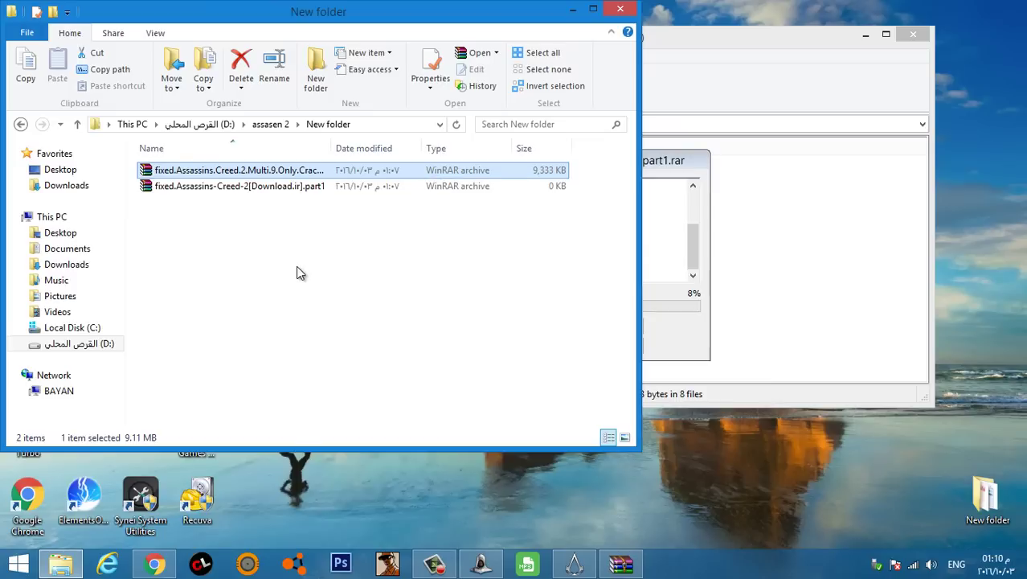
- Open New folder inside assasen2- on drive D and look over the fixed WinRAR archives stored there
{"action": "key", "text": "BackSpace"}
{"action": "key", "text": "BackSpace"}
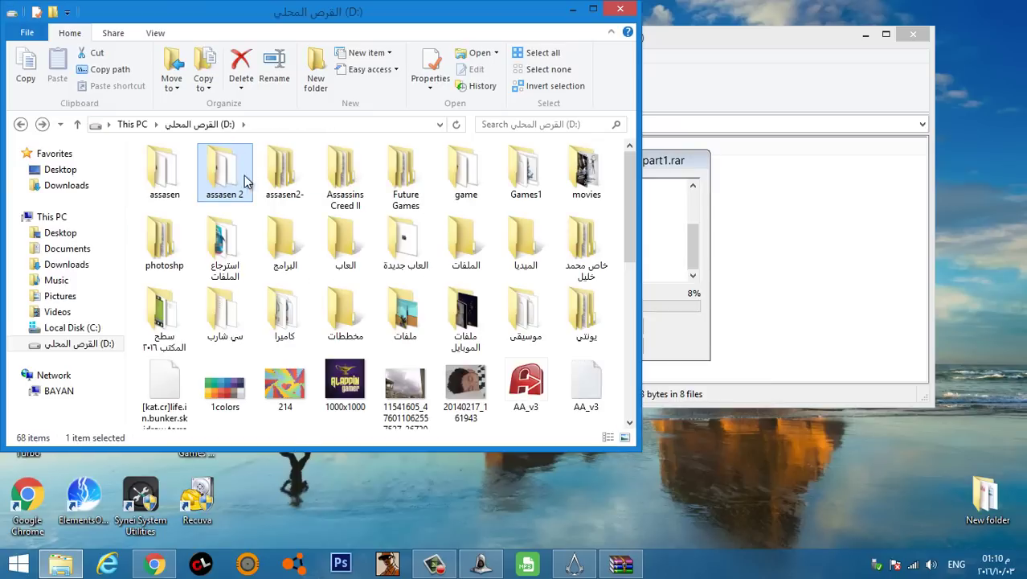
{"action": "double_click", "coordinate": [277, 173]}
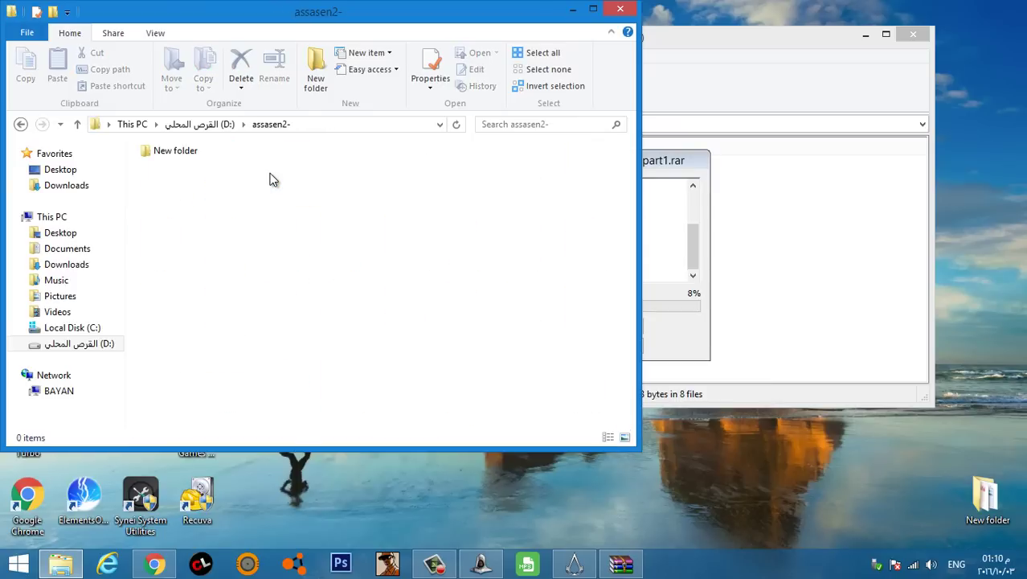
{"action": "double_click", "coordinate": [169, 152]}
{"action": "left_click_drag", "start_coordinate": [397, 353], "coordinate": [225, 185]}
{"action": "left_click_drag", "start_coordinate": [344, 351], "coordinate": [214, 194]}
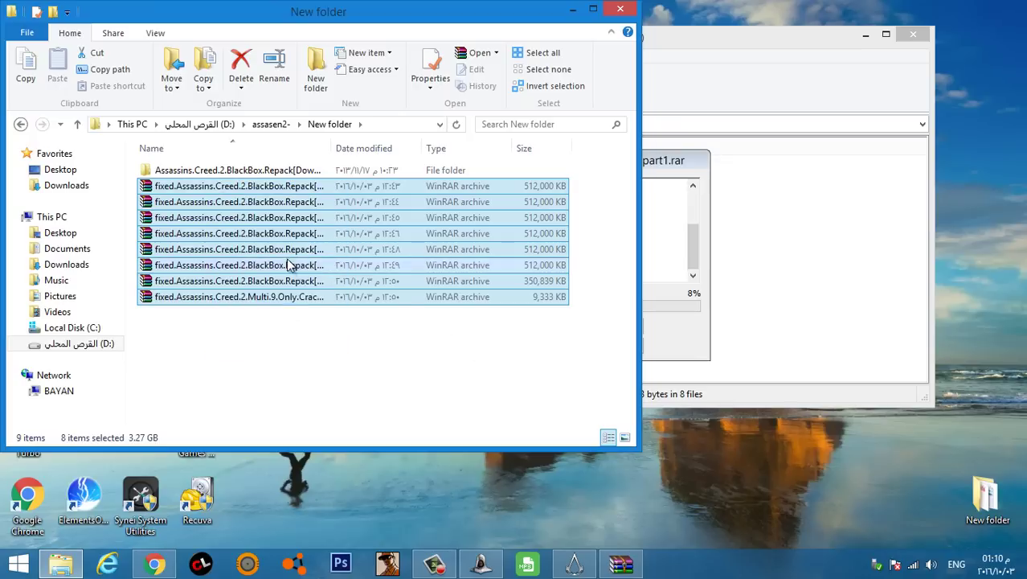
- Open the extracted Assassins.Creed.2.BlackBox.Repack[Download.ir] folder and check the progress of the running Assassins Creed II installer
{"action": "double_click", "coordinate": [269, 174]}
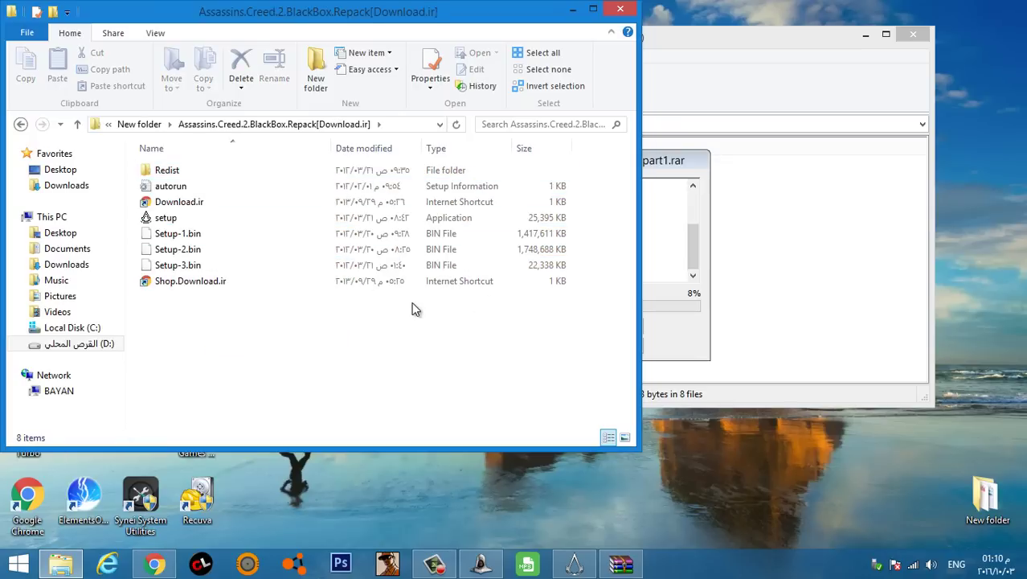
{"action": "left_click", "coordinate": [386, 169]}
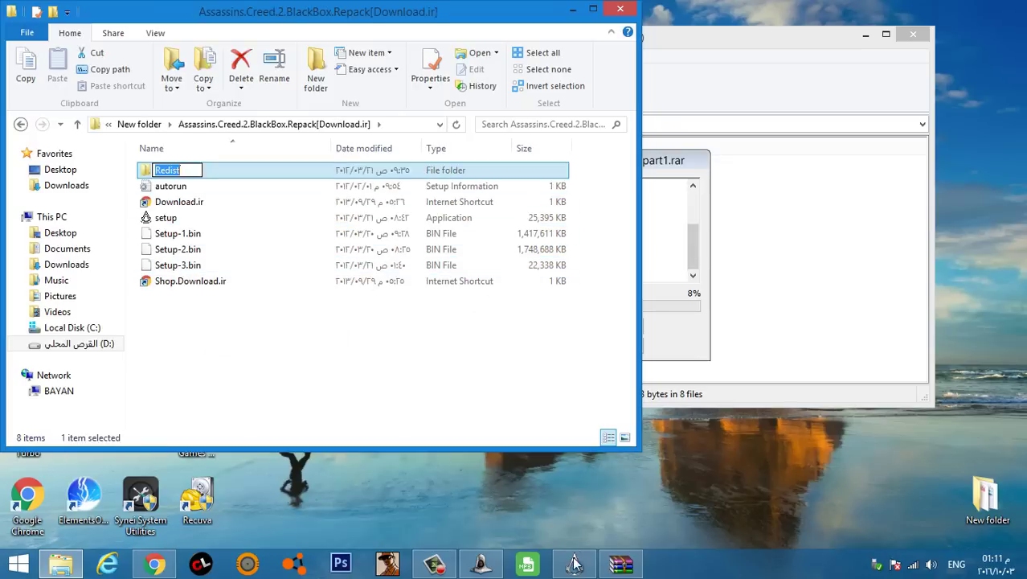
{"action": "left_click", "coordinate": [574, 564]}
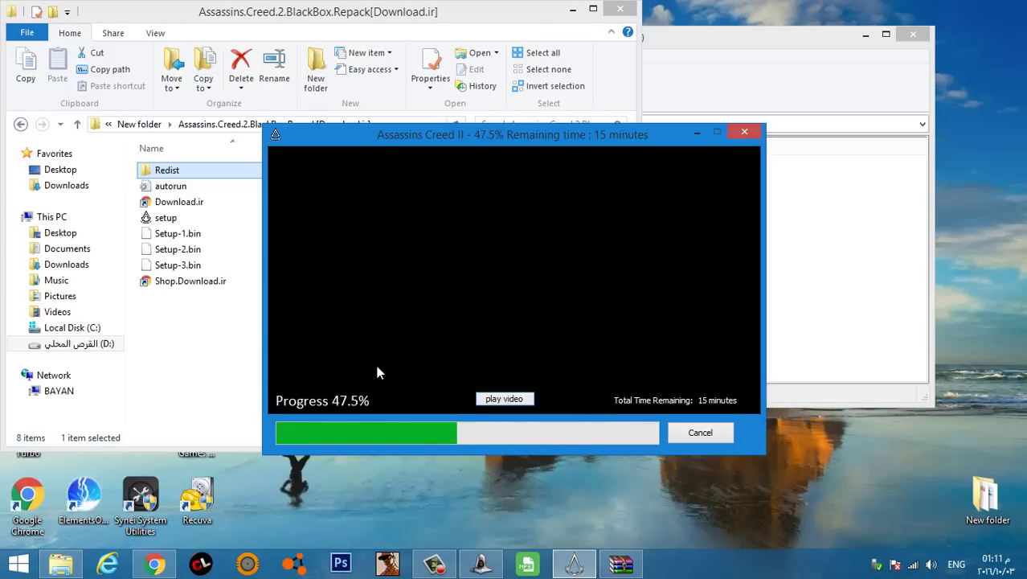
- Return to the extracted folder, look over its setup files and close the folder window
{"action": "left_click", "coordinate": [199, 368]}
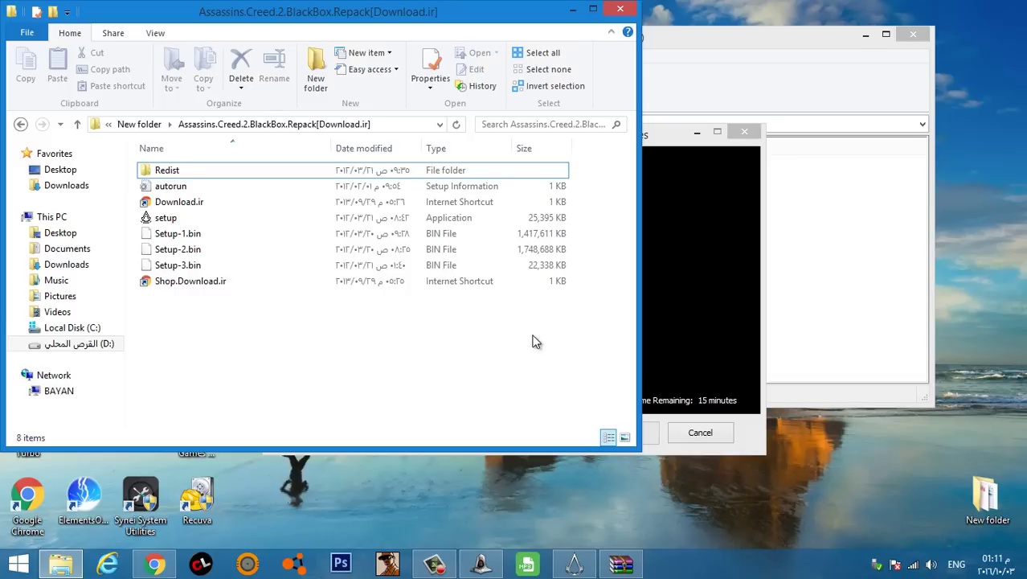
{"action": "left_click_drag", "start_coordinate": [557, 336], "coordinate": [265, 261]}
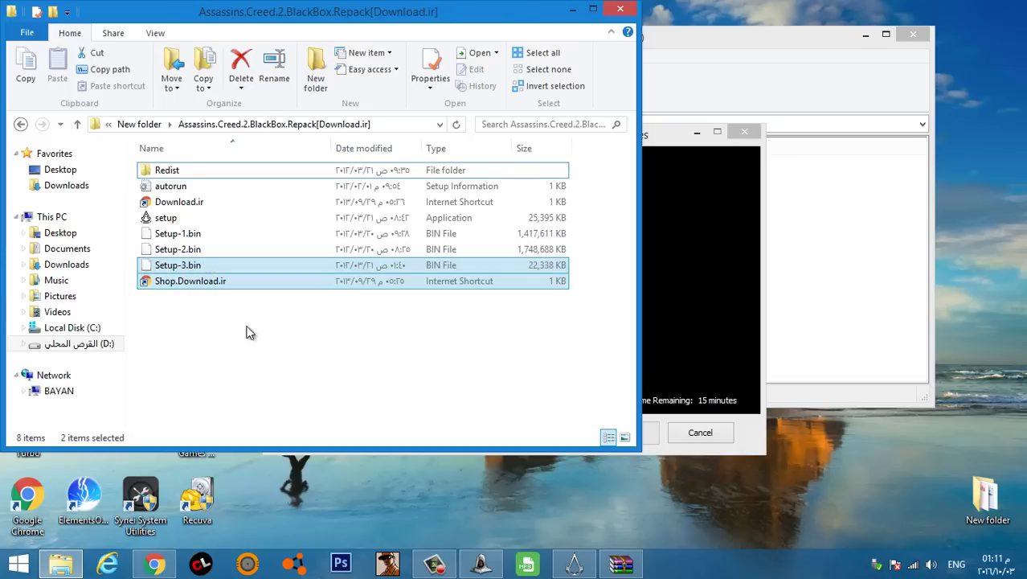
{"action": "left_click", "coordinate": [248, 330]}
{"action": "left_click", "coordinate": [617, 10]}
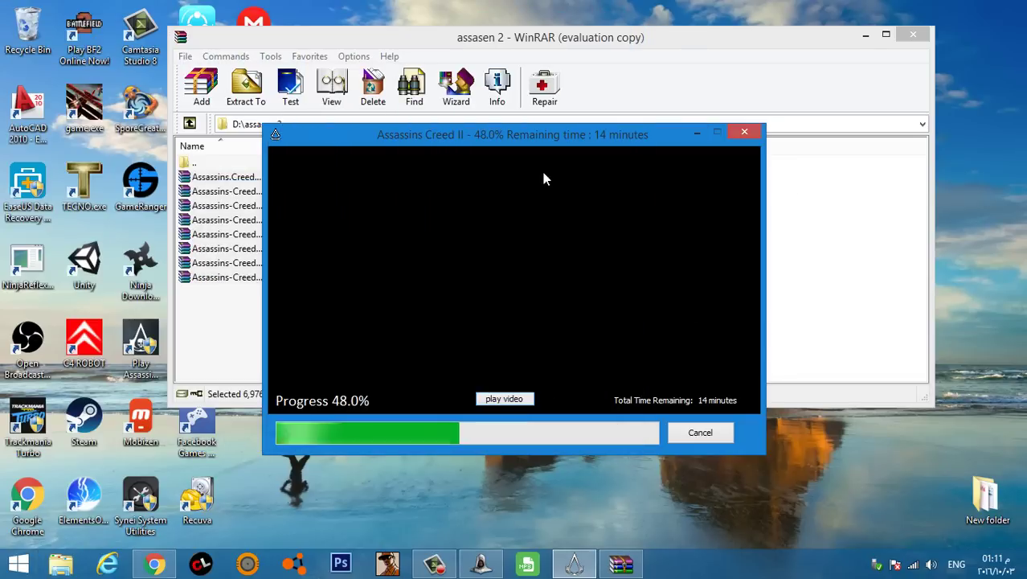